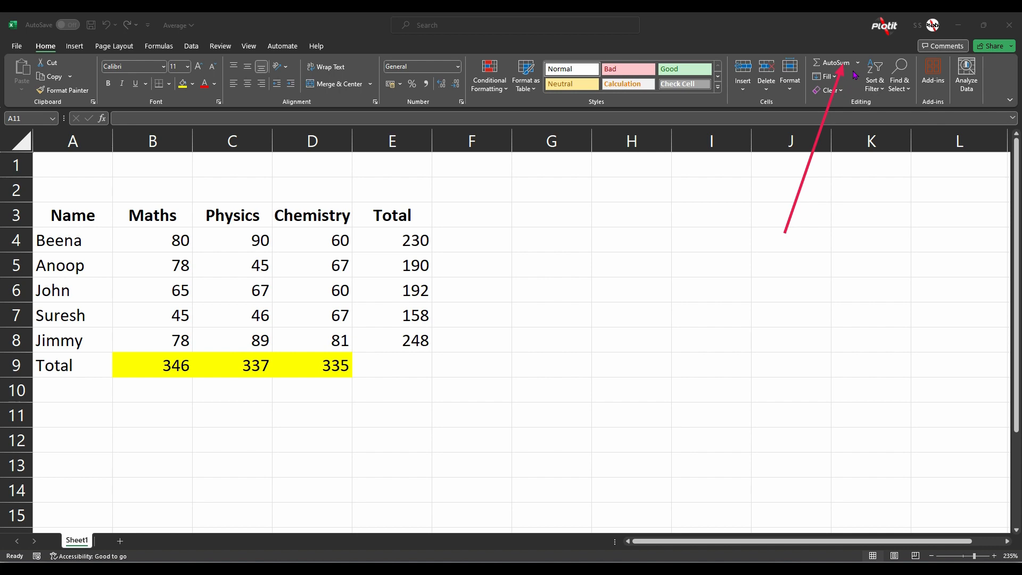
# Step: Label cell A11 "Count" and use AutoSum's Count Numbers in B11 to count the numbers in B4:B10
pyautogui.click(858, 62)
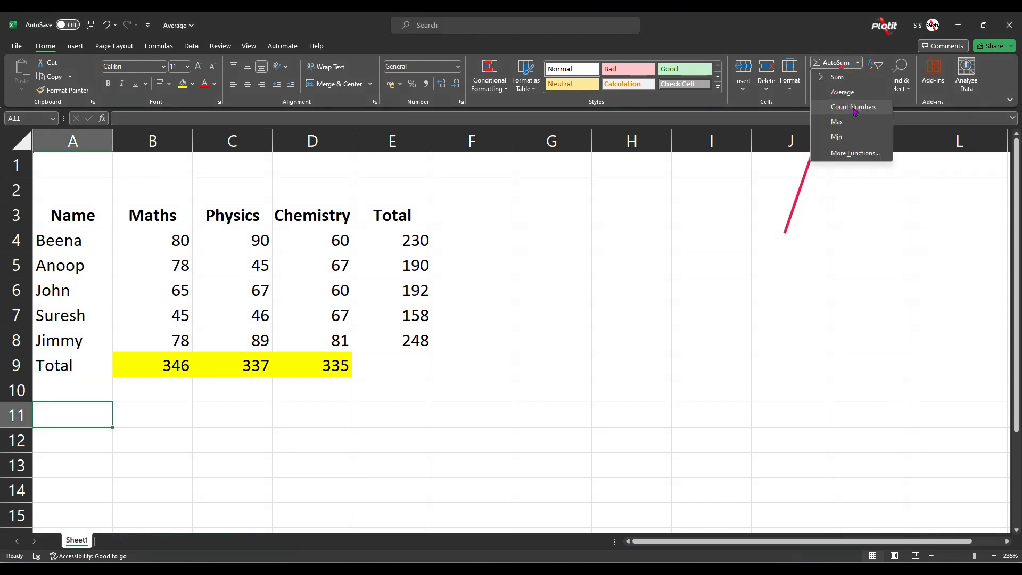
pyautogui.press('Escape')
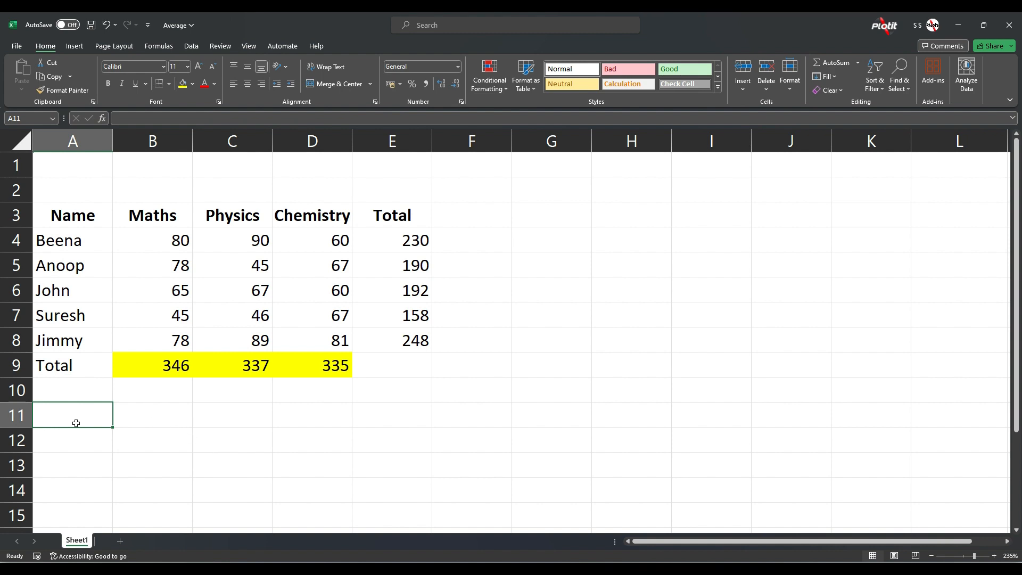
pyautogui.write('Count')
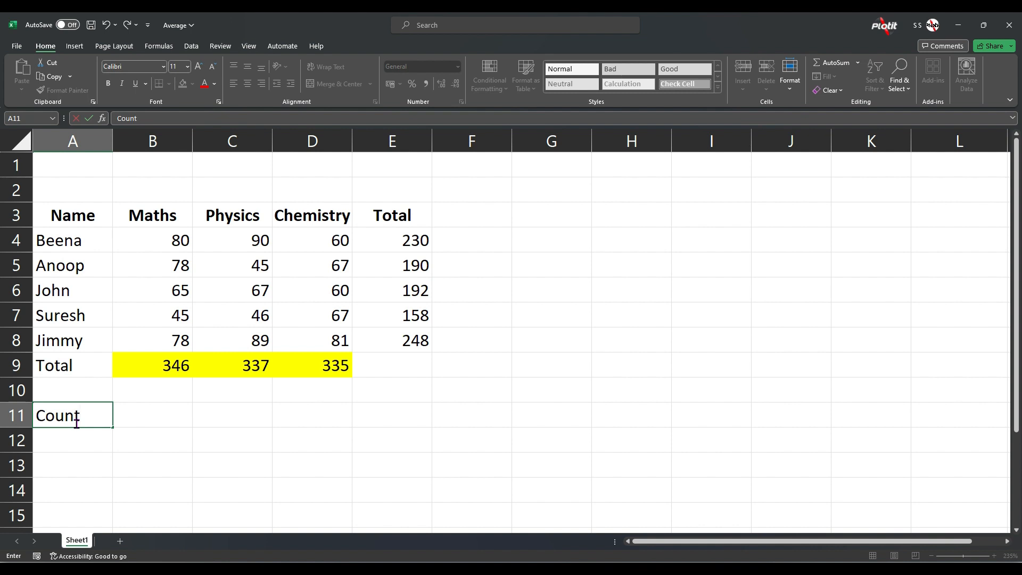
pyautogui.press('Tab')
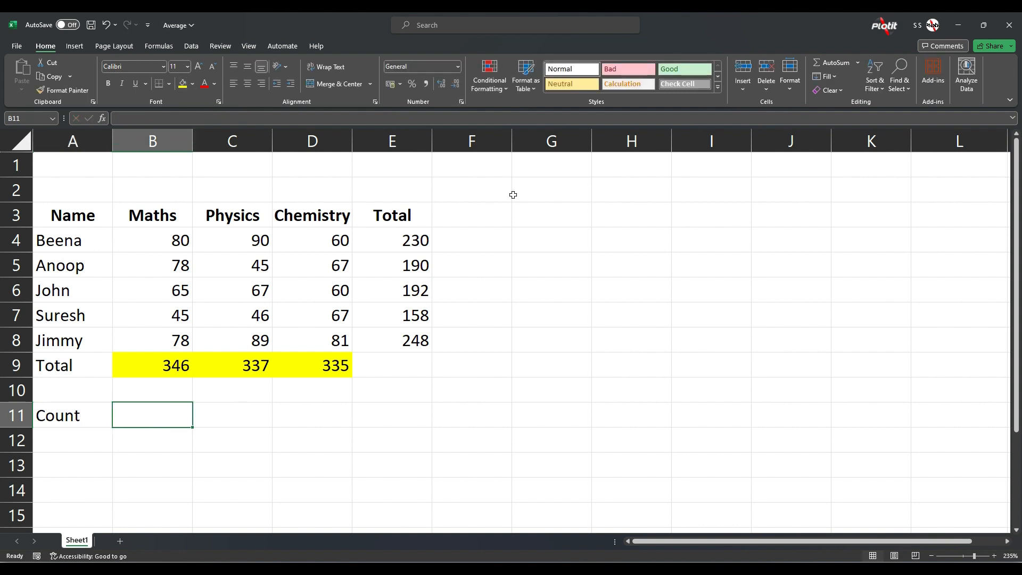
pyautogui.click(858, 62)
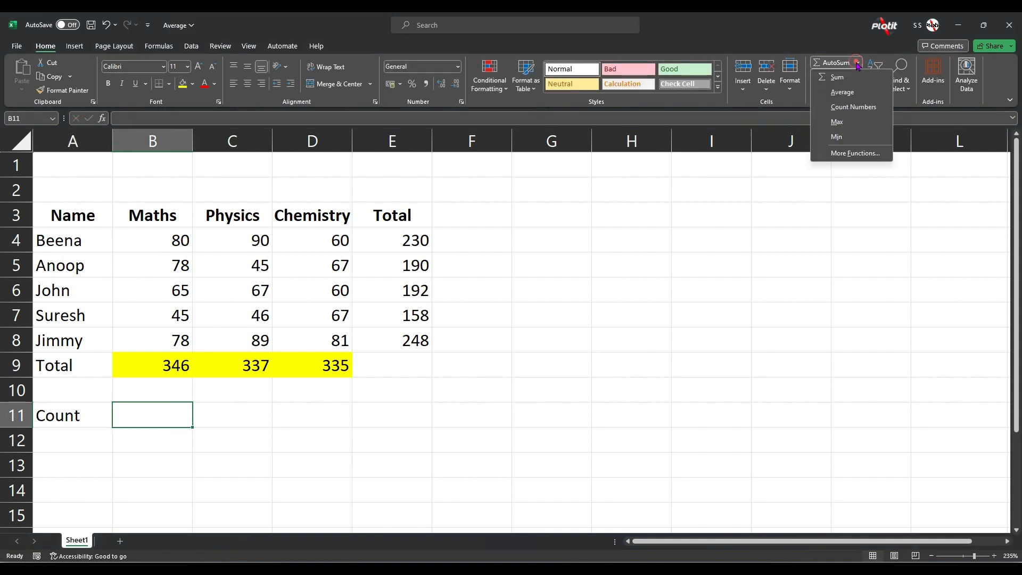
pyautogui.click(863, 110)
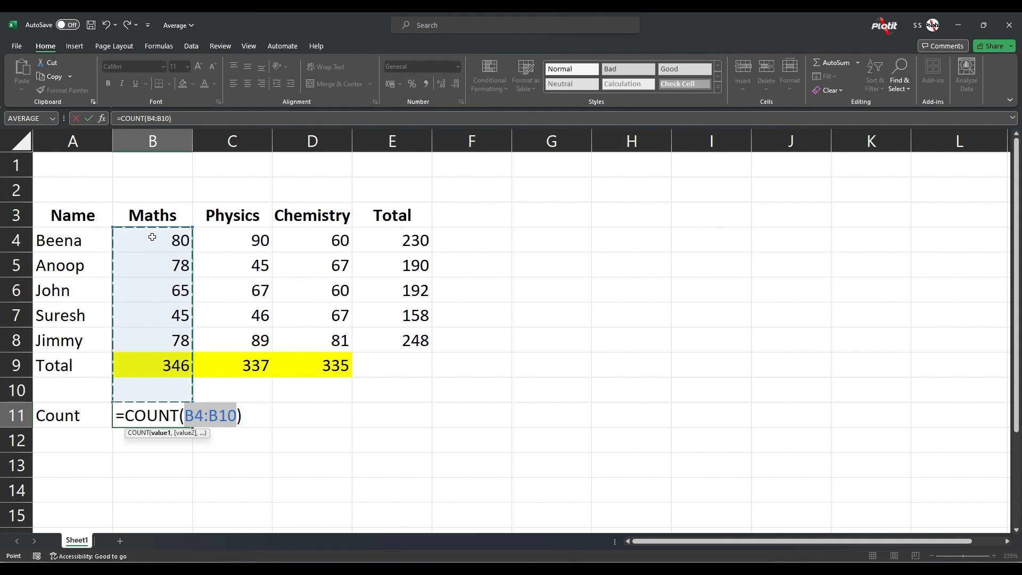
pyautogui.press('Return')
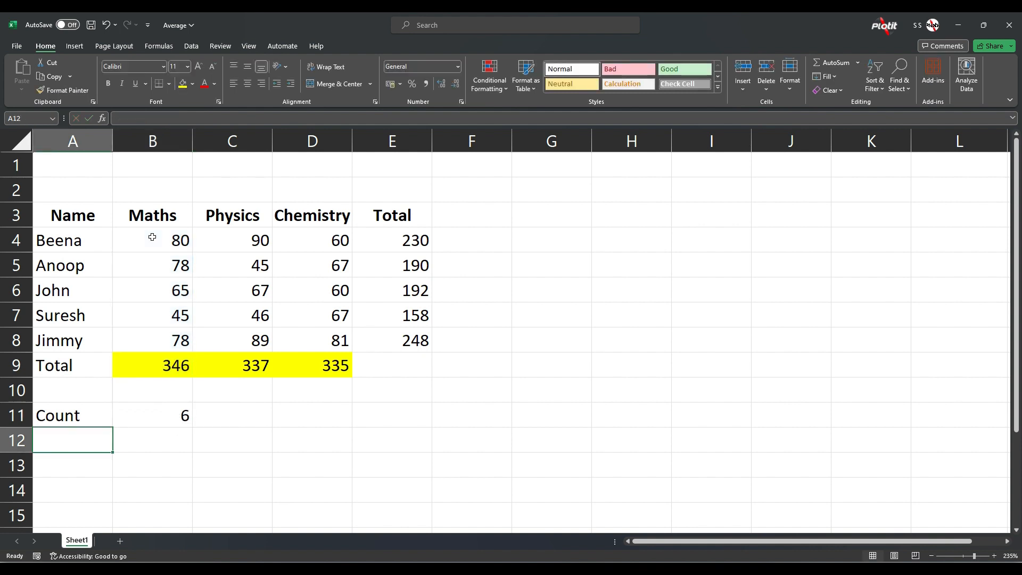
# Step: Check the Maths values in B4 to B9 one by one against the count formula in B11
pyautogui.click(152, 237)
pyautogui.click(154, 265)
pyautogui.click(159, 293)
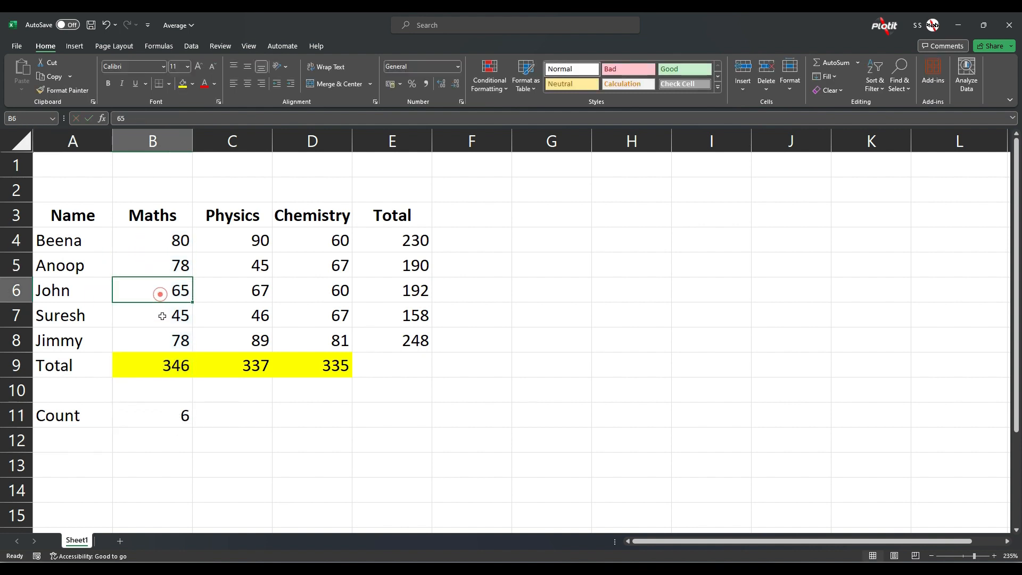
pyautogui.click(161, 315)
pyautogui.click(160, 339)
pyautogui.click(160, 363)
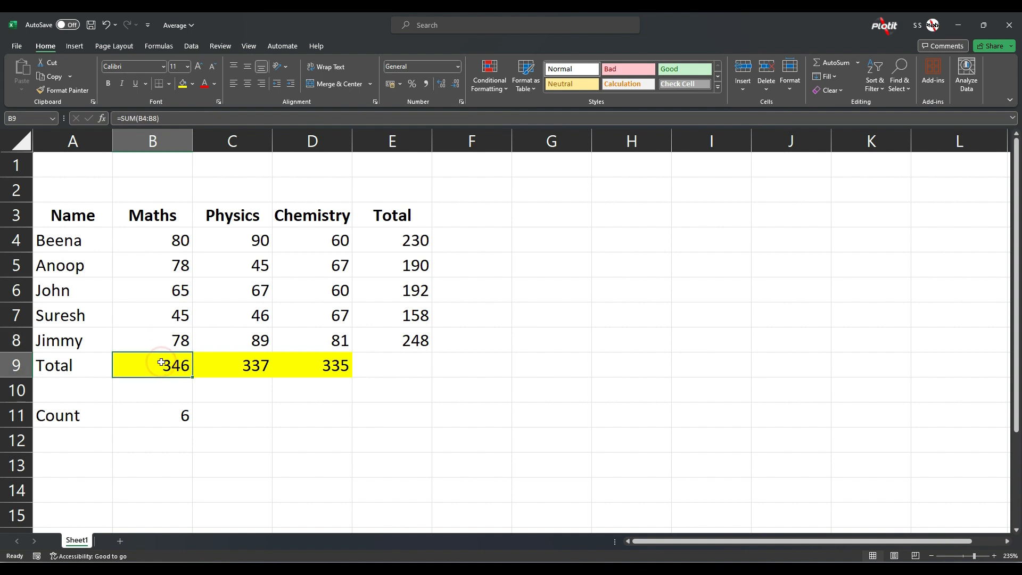
pyautogui.click(171, 410)
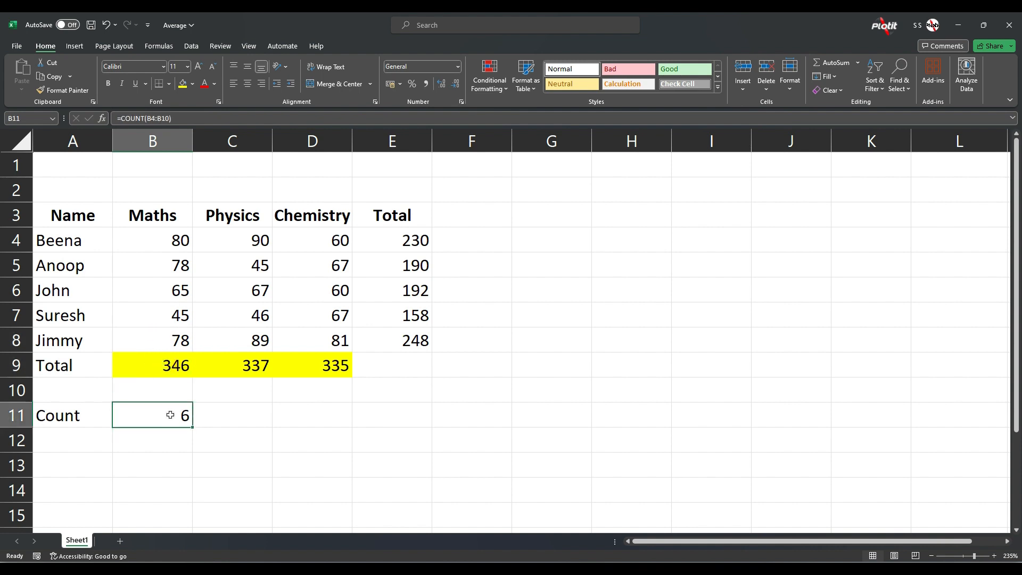
pyautogui.doubleClick(171, 411)
# Step: Enter 2 in cell B10 to test the count formula, and clear that cell again
pyautogui.click(156, 392)
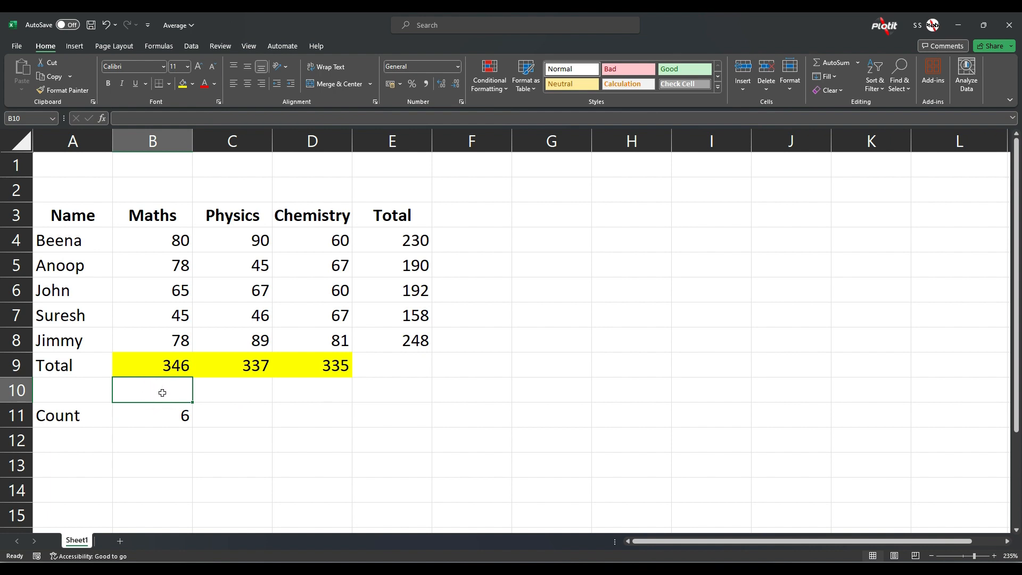
pyautogui.write('2')
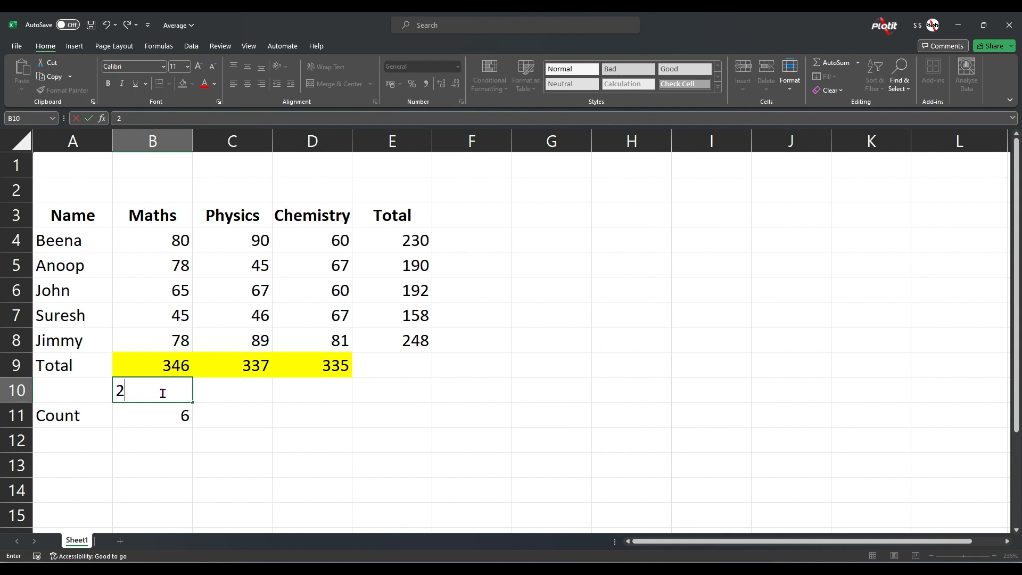
pyautogui.press('Return')
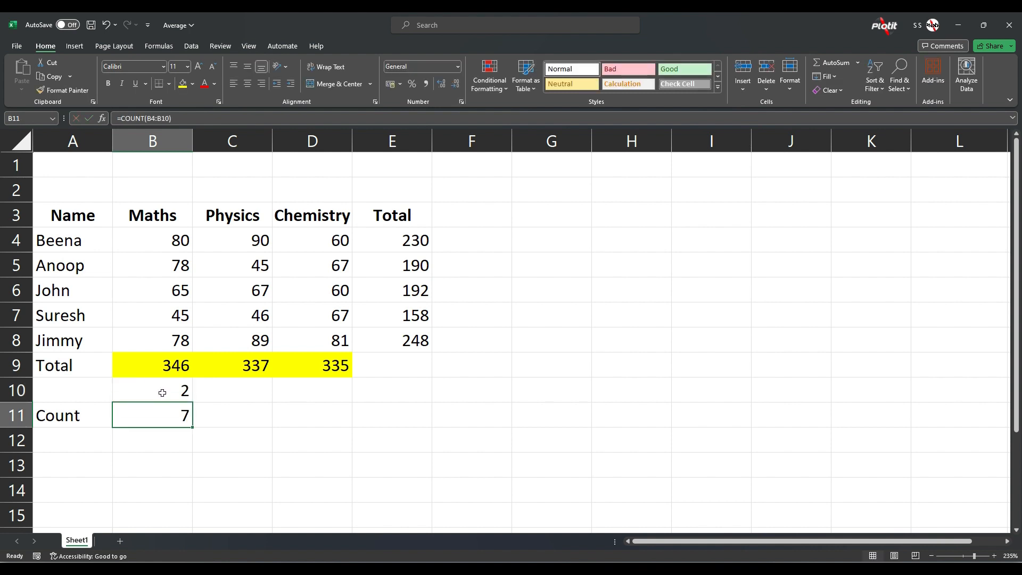
pyautogui.click(163, 392)
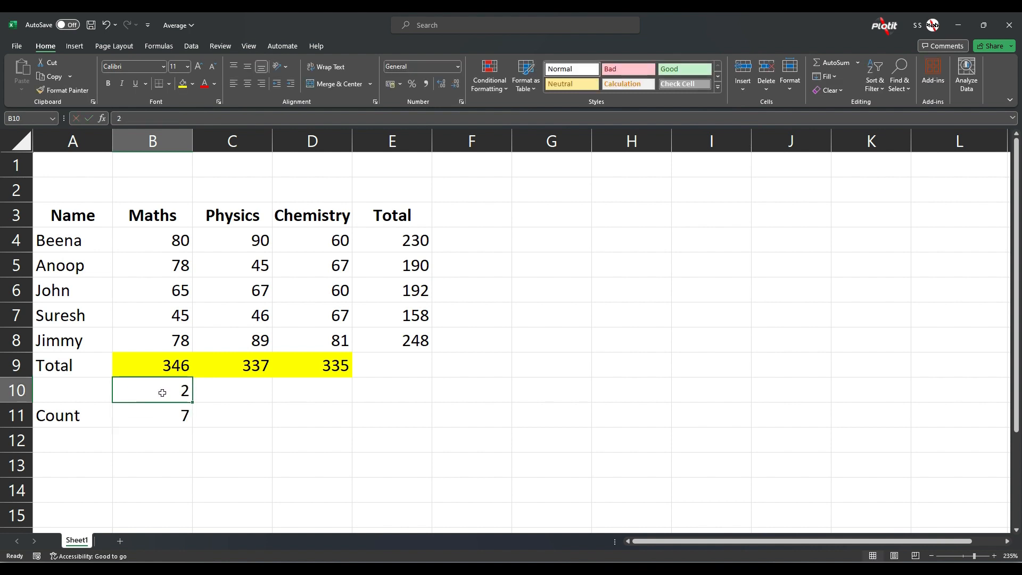
pyautogui.press('Delete')
# Step: Change the COUNT formula in B11 to cover the names and Maths marks in A4:B9
pyautogui.moveTo(177, 241); pyautogui.dragTo(184, 354)
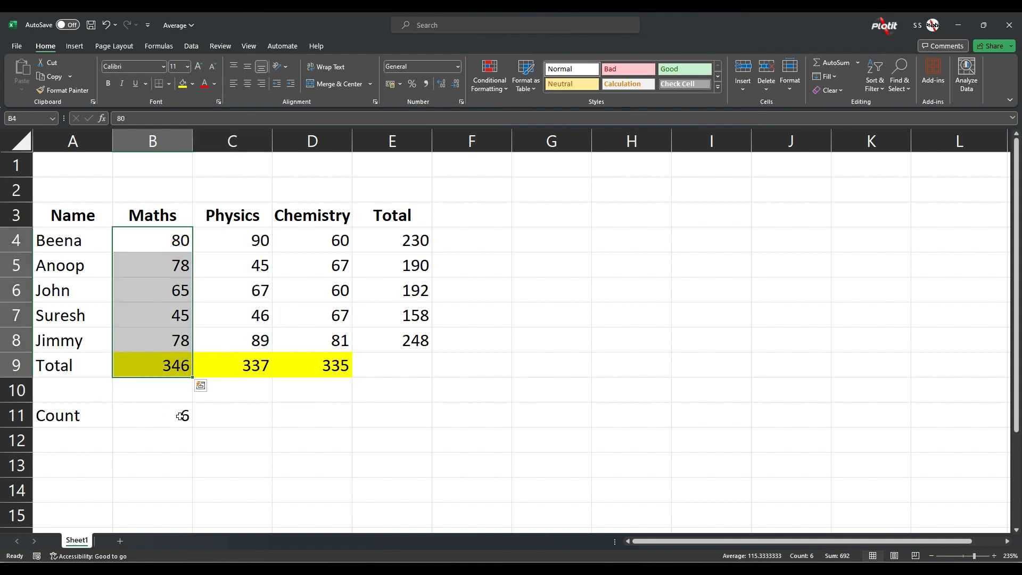
pyautogui.click(182, 415)
pyautogui.click(69, 413)
pyautogui.click(156, 414)
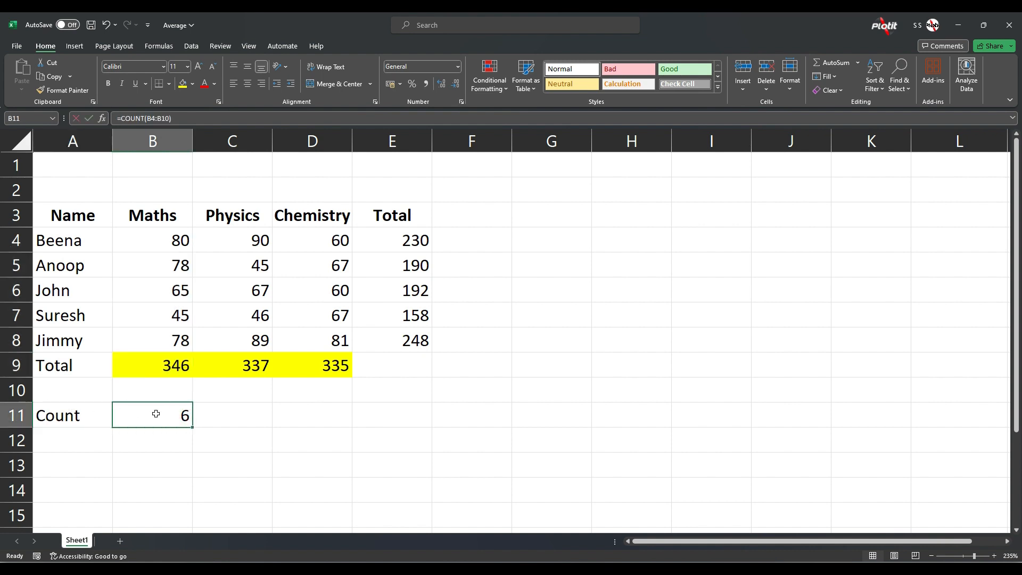
pyautogui.doubleClick(156, 413)
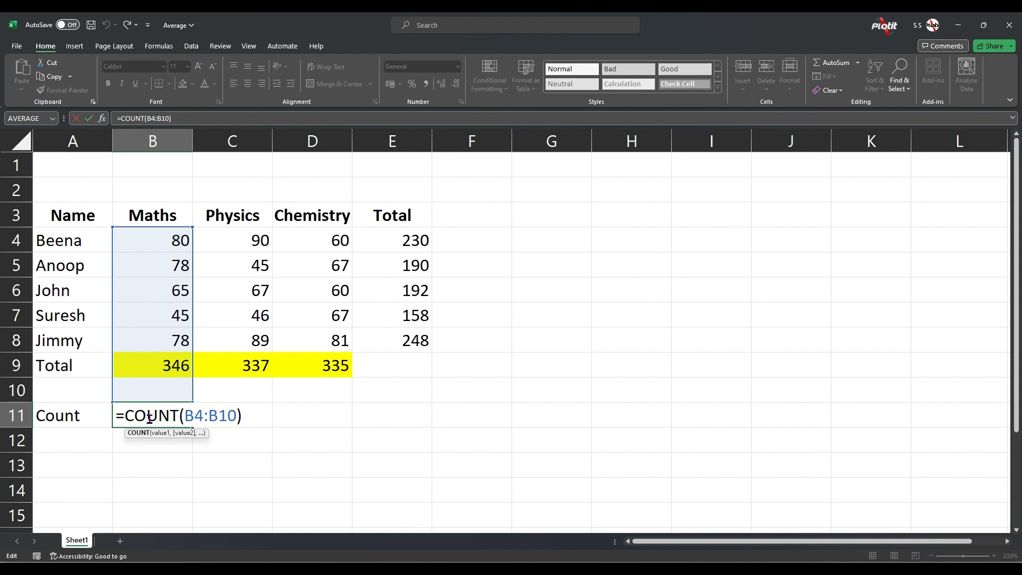
pyautogui.moveTo(186, 415); pyautogui.dragTo(236, 415)
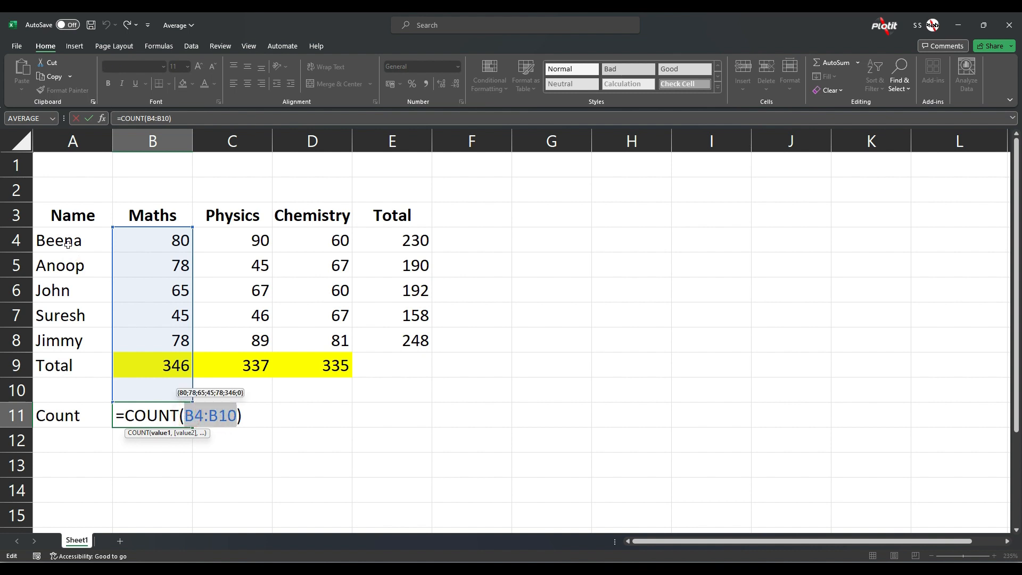
pyautogui.moveTo(68, 244); pyautogui.dragTo(161, 359)
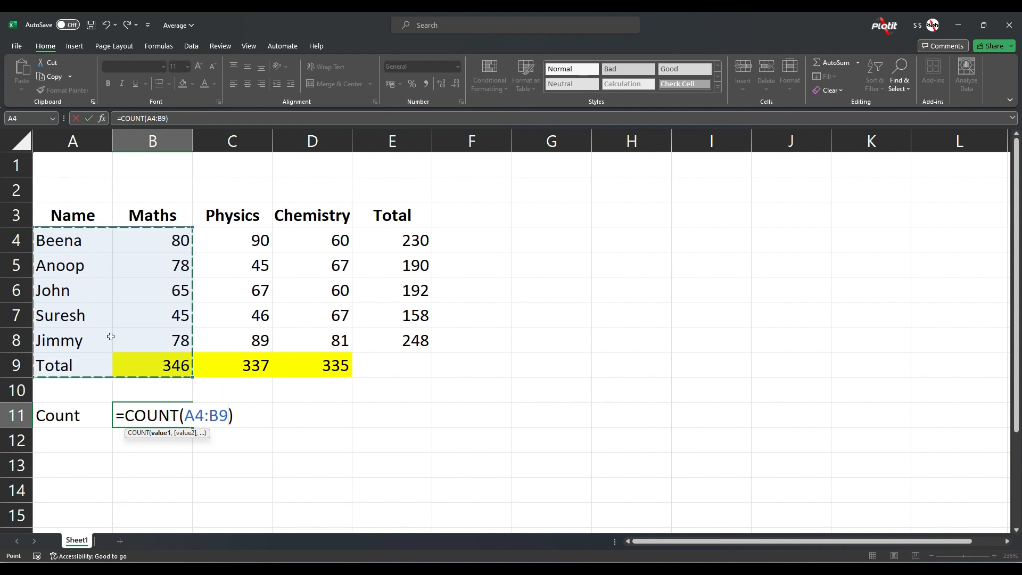
pyautogui.press('Return')
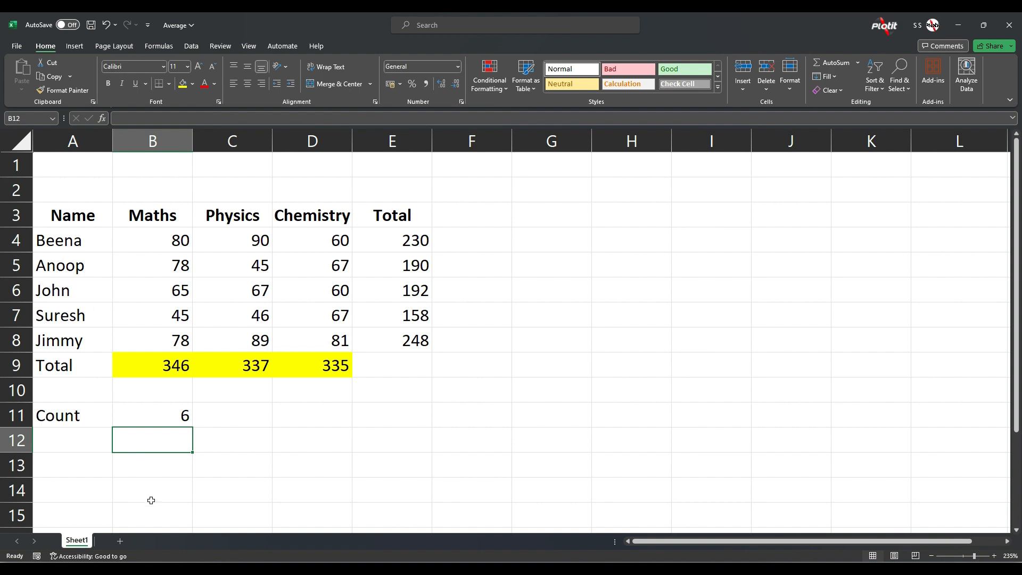
# Step: Enter the label "COUNTA" in cell A12, below the Count label
pyautogui.click(64, 444)
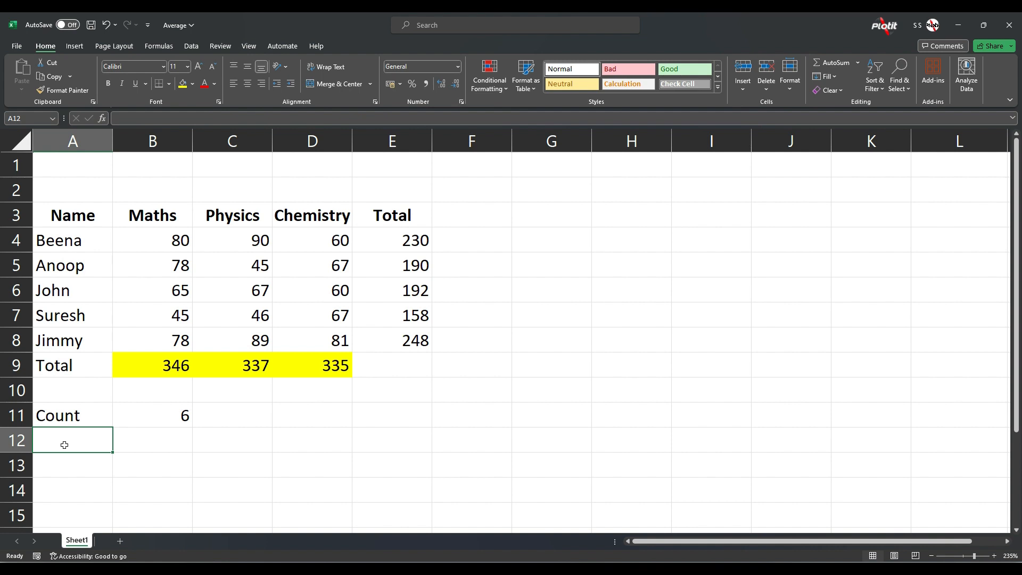
pyautogui.write('COUNT')
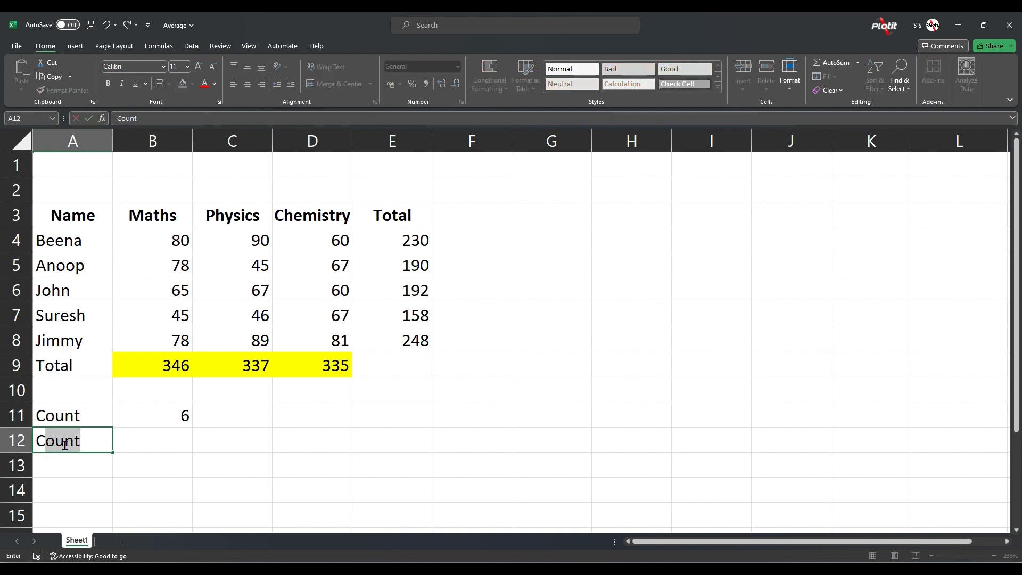
pyautogui.write('A')
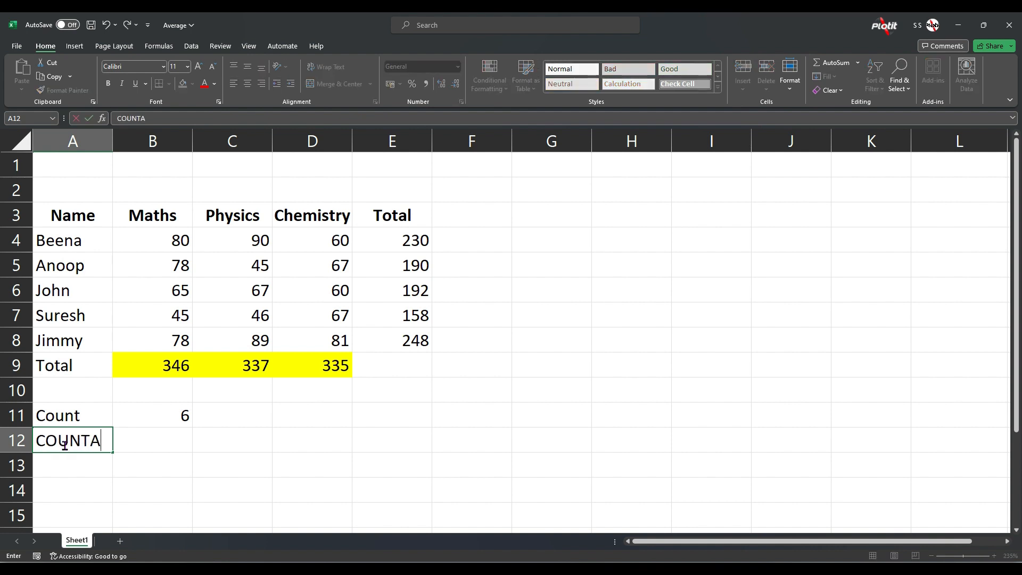
pyautogui.press('Tab')
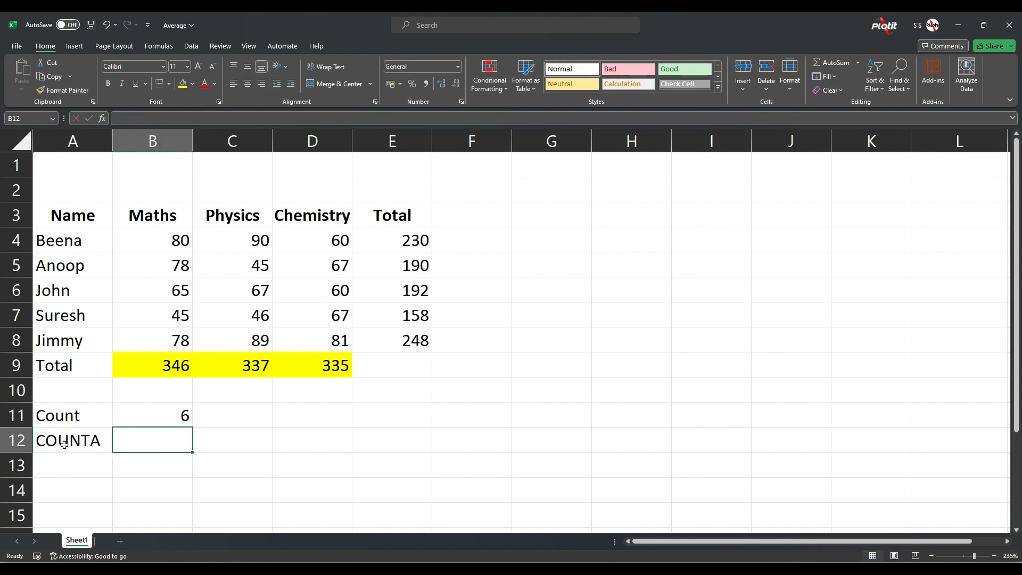
# Step: Enter the formula =COUNTA(A4:B9) in cell B12 to count all non-empty cells in the names and Maths columns
pyautogui.write('=')
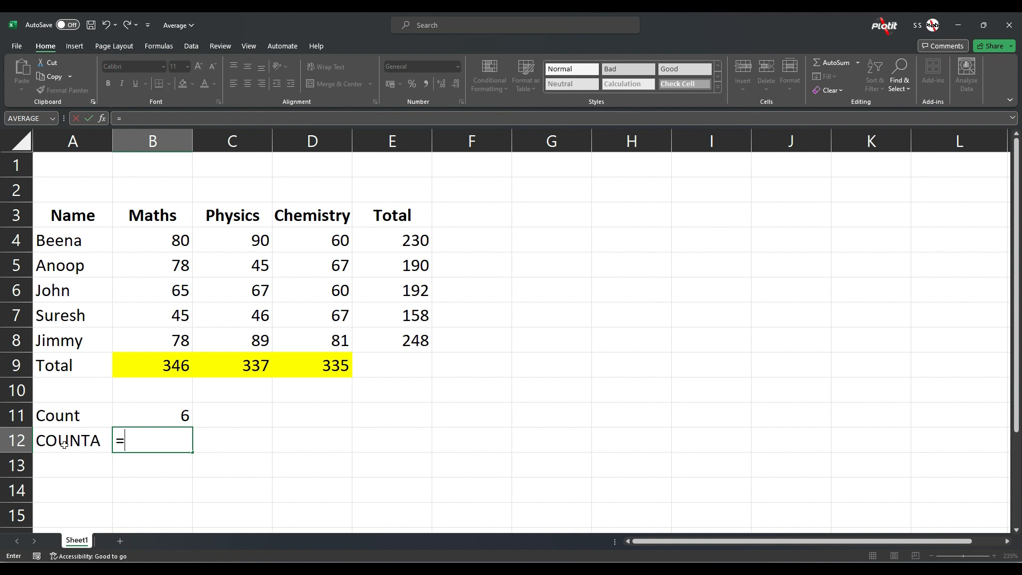
pyautogui.write('Count')
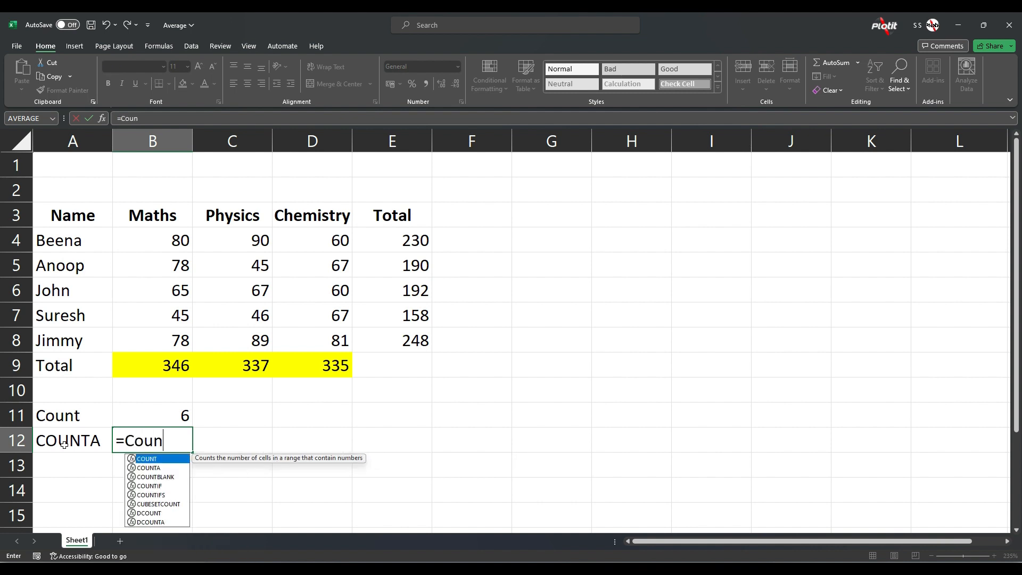
pyautogui.click(163, 469)
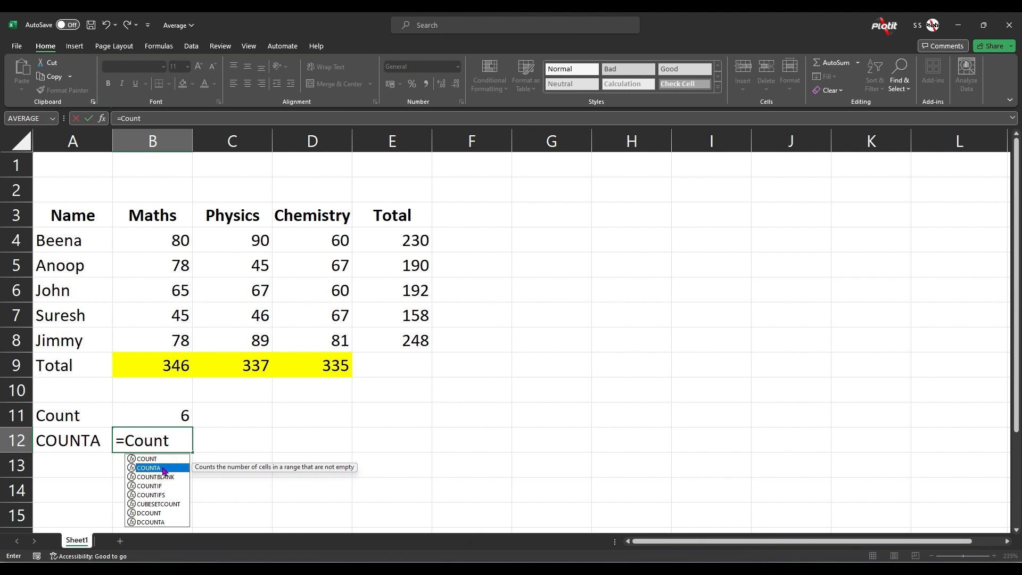
pyautogui.doubleClick(163, 468)
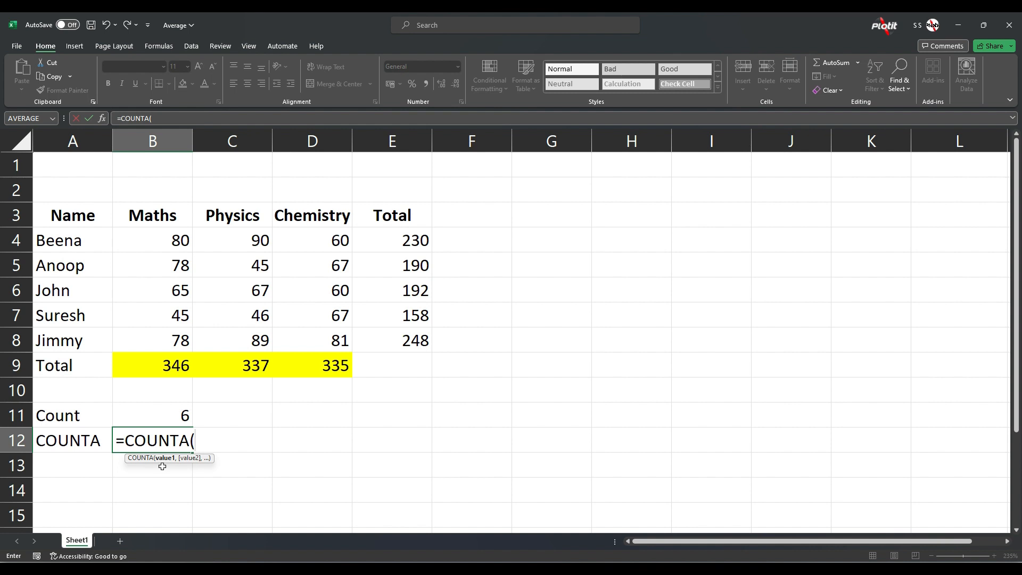
pyautogui.moveTo(68, 240); pyautogui.dragTo(175, 363)
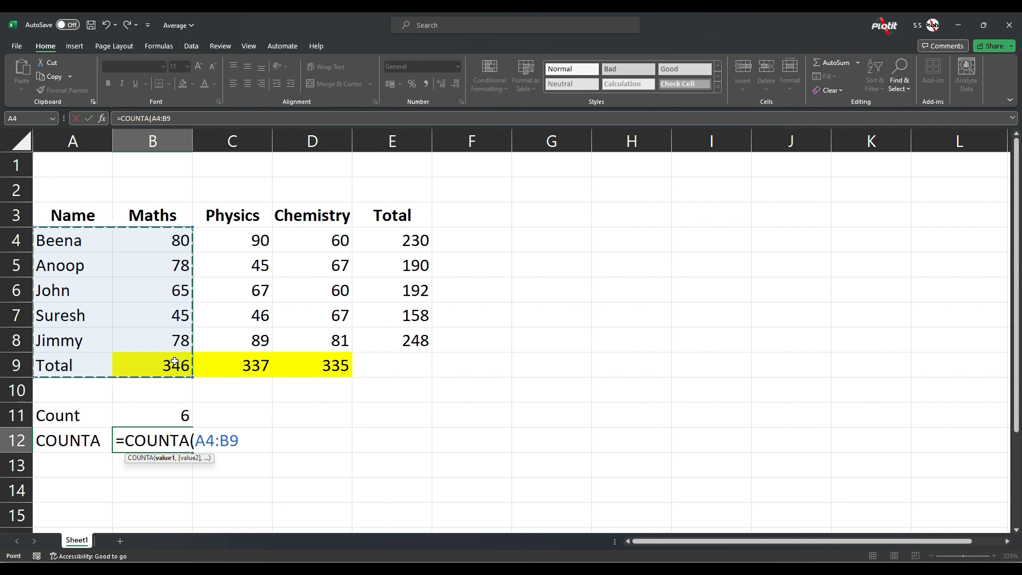
pyautogui.write(')')
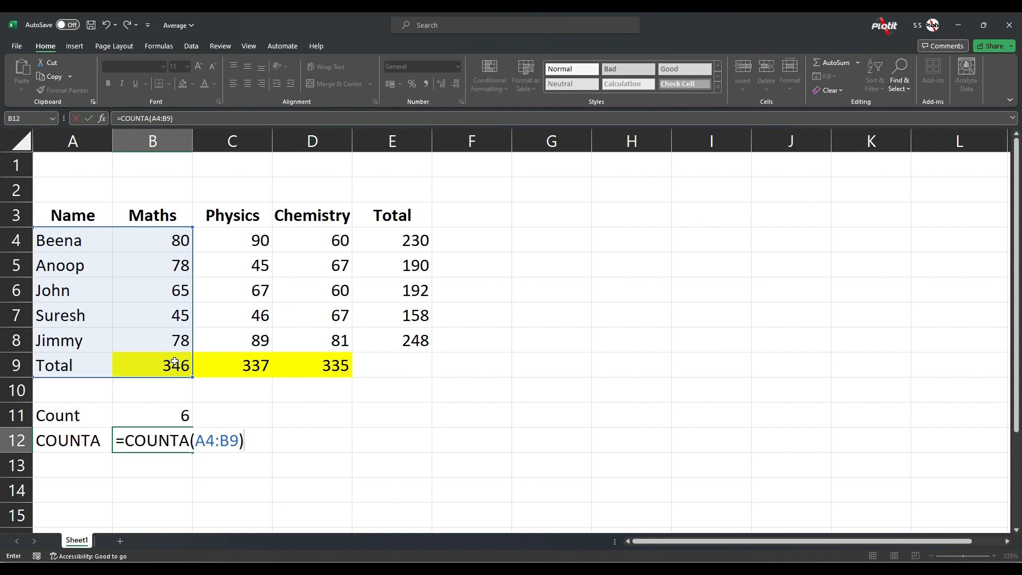
pyautogui.press('Return')
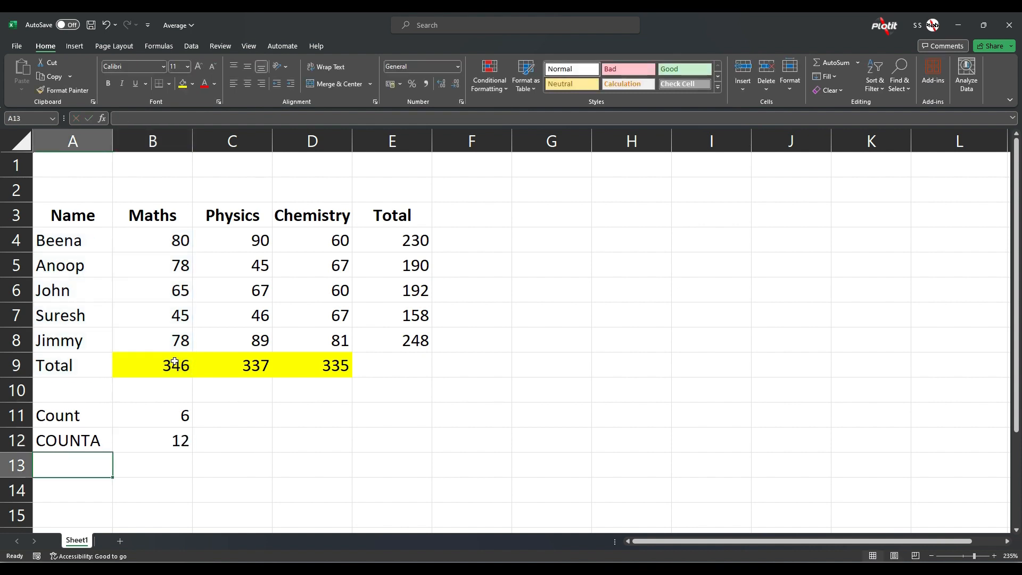
# Step: Check the COUNTA result in B12 against each filled cell in B4:B9 and A4:A9
pyautogui.click(182, 437)
pyautogui.click(167, 243)
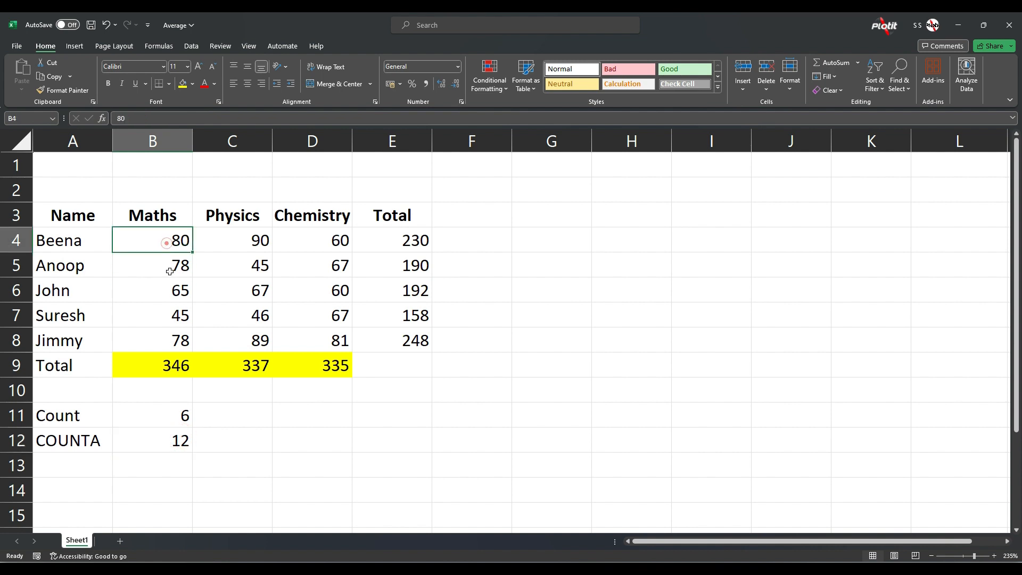
pyautogui.click(169, 266)
pyautogui.click(169, 291)
pyautogui.click(169, 318)
pyautogui.click(165, 345)
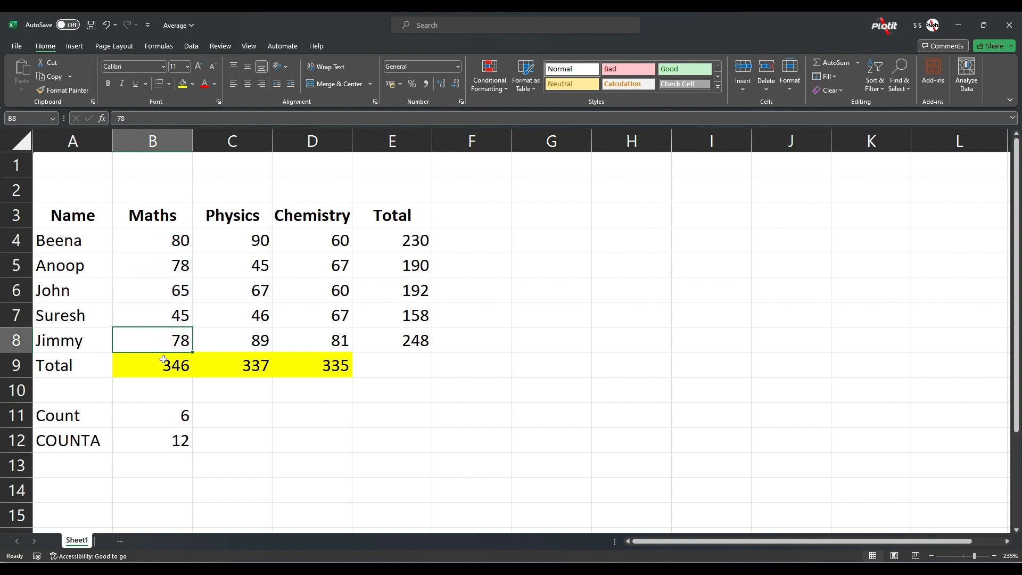
pyautogui.click(160, 362)
pyautogui.click(75, 364)
pyautogui.click(72, 337)
pyautogui.click(71, 317)
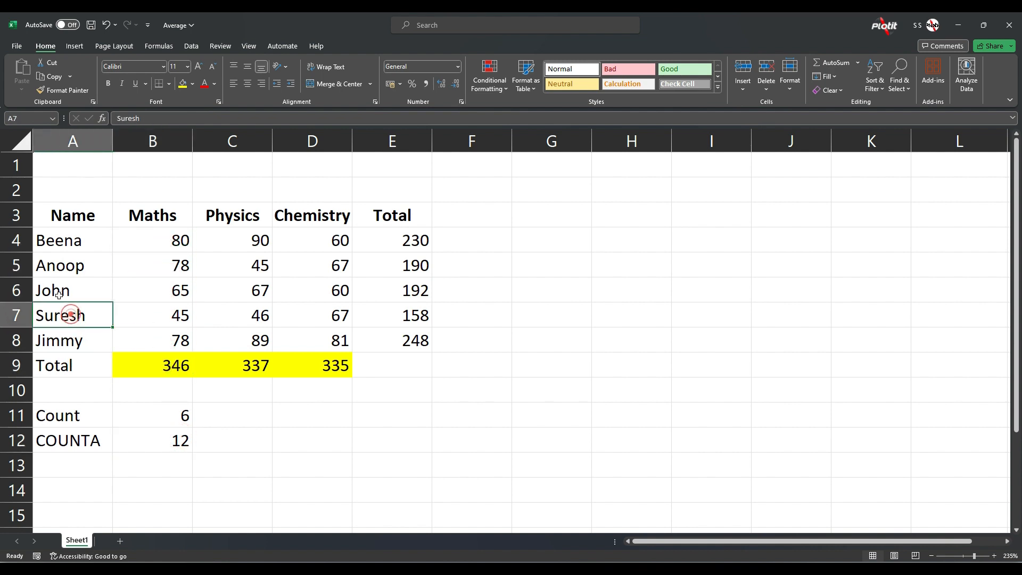
pyautogui.click(71, 292)
pyautogui.click(74, 266)
pyautogui.click(74, 242)
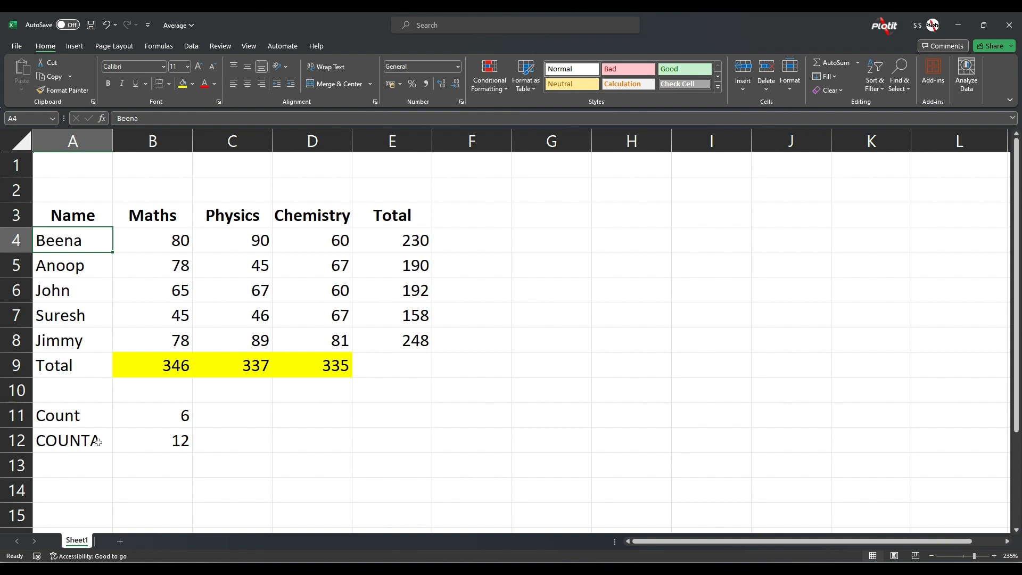
# Step: Review the range used by the COUNTA formula in B12 and highlight A4:B10, including the empty row below the table
pyautogui.doubleClick(158, 444)
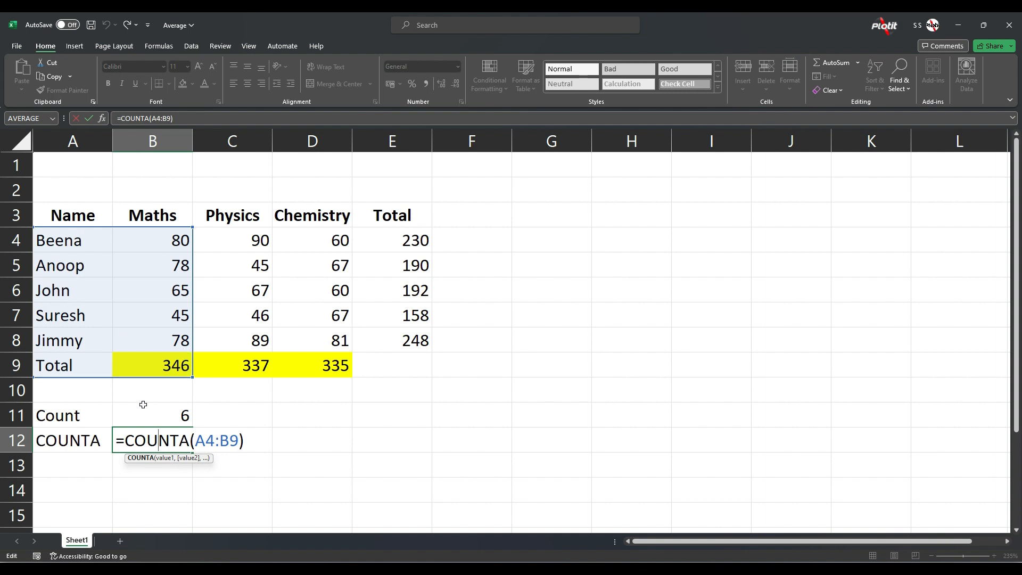
pyautogui.hotkey('ctrl', 'Return')
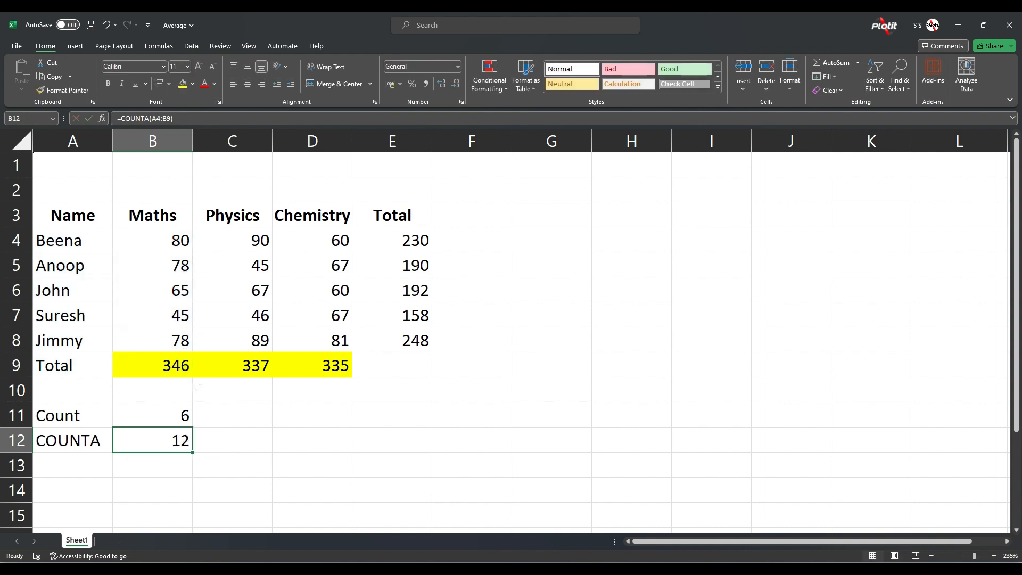
pyautogui.click(80, 467)
pyautogui.click(80, 468)
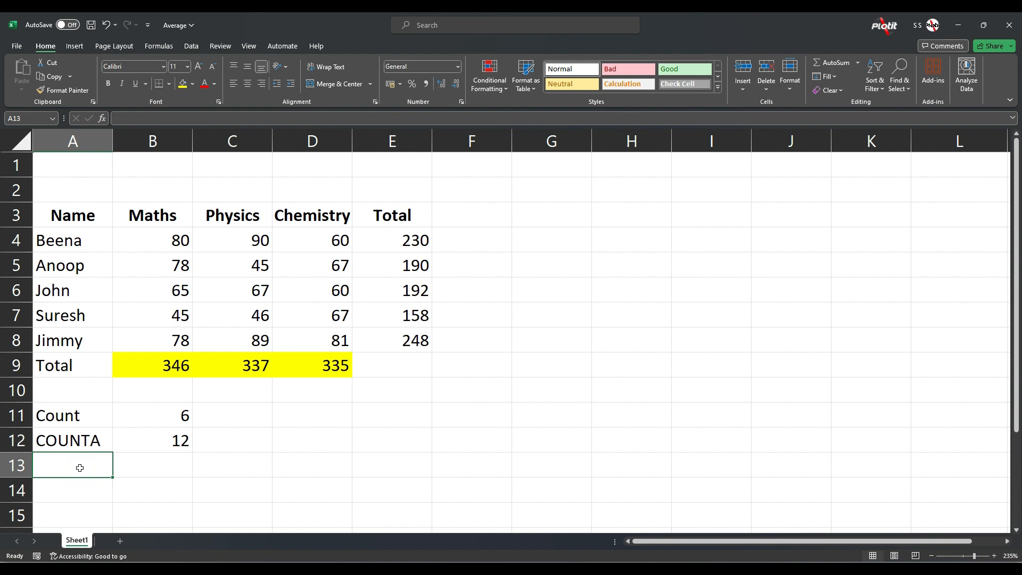
pyautogui.moveTo(44, 237); pyautogui.dragTo(155, 384)
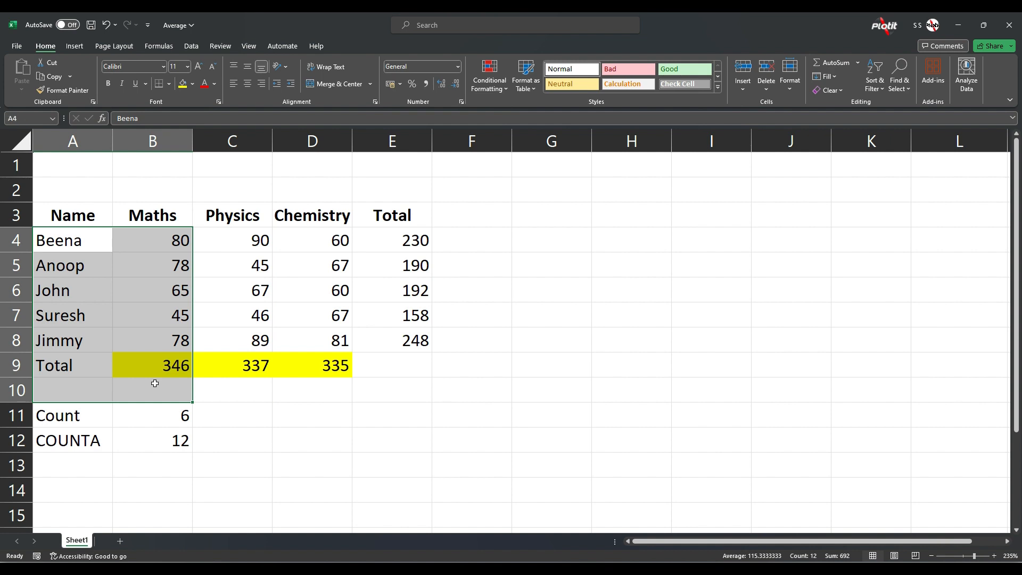
# Step: Enter the label "COUNTBLANK" in cell A13 and widen column A to fit it
pyautogui.click(62, 464)
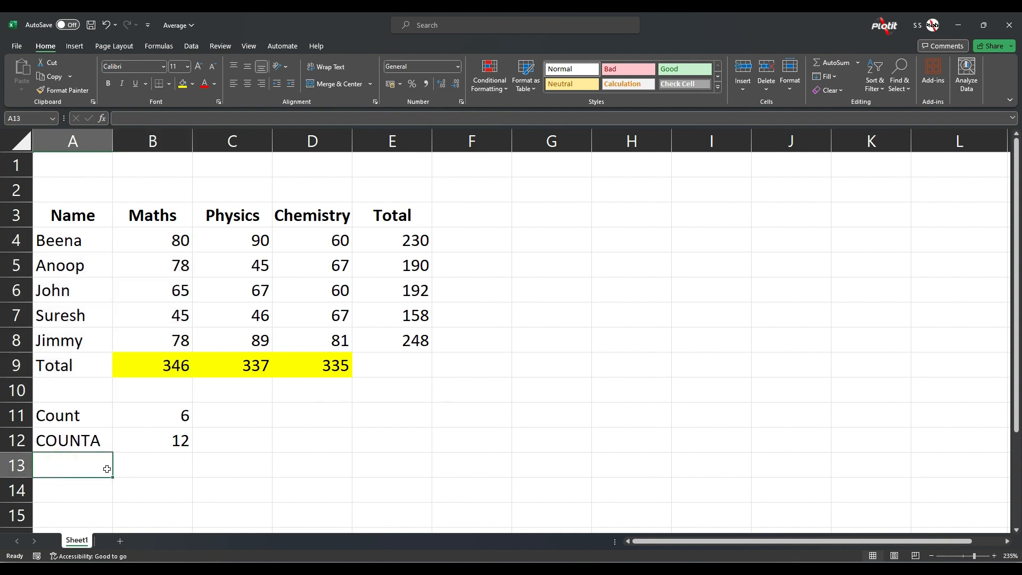
pyautogui.write('COUNTBLO')
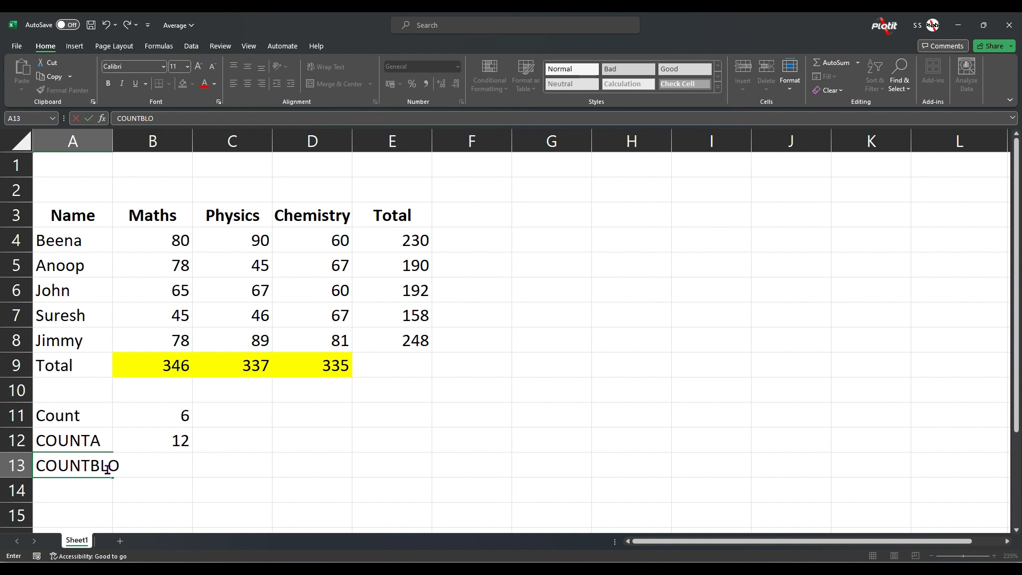
pyautogui.press('BackSpace')
pyautogui.press('BackSpace')
pyautogui.write('LANK')
pyautogui.press('Tab')
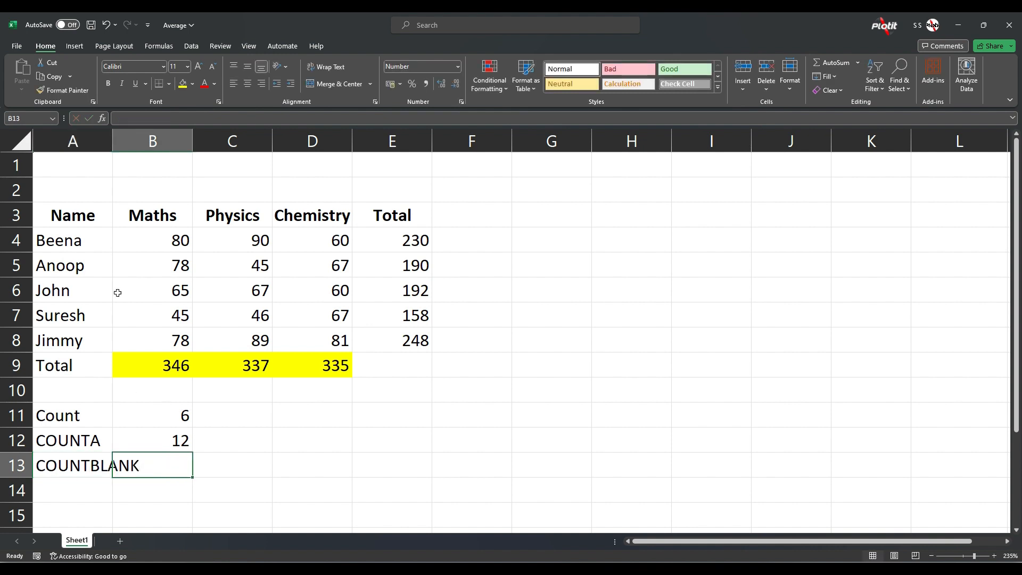
pyautogui.moveTo(113, 146); pyautogui.dragTo(156, 147)
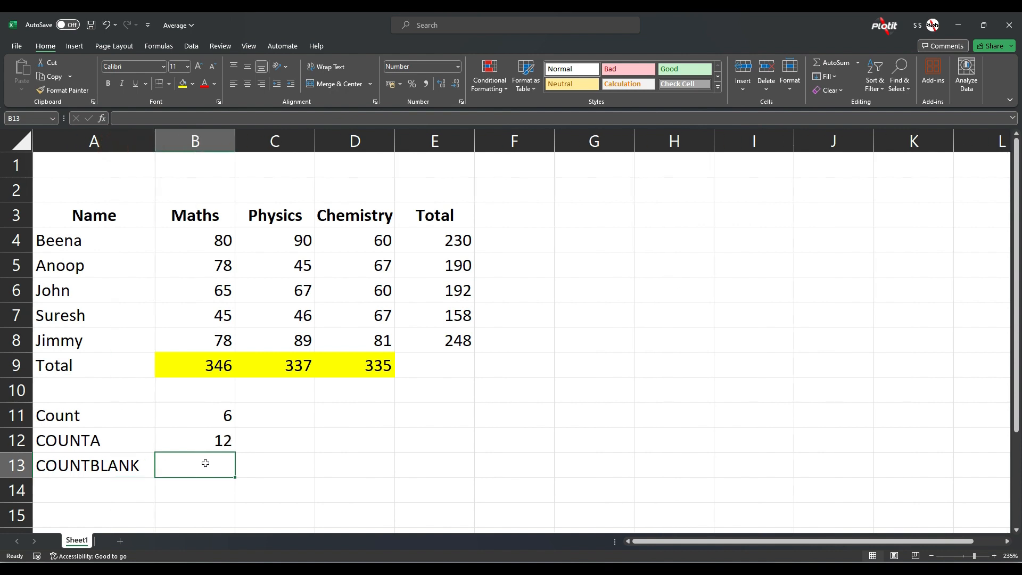
# Step: Enter the formula =COUNTBLANK(A4:B10) in cell B13 to count the empty cells in the names and Maths columns
pyautogui.write('=')
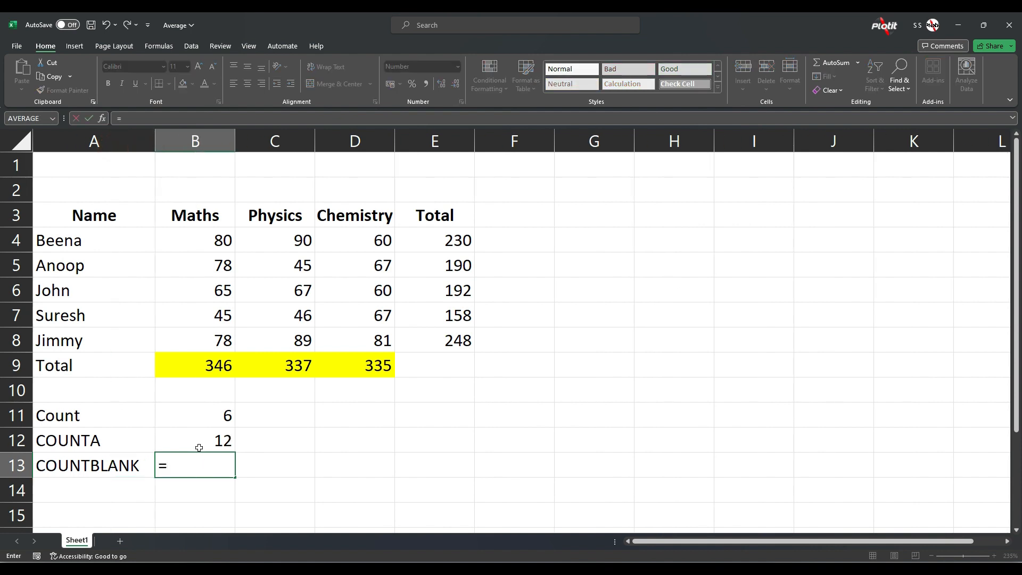
pyautogui.write('count')
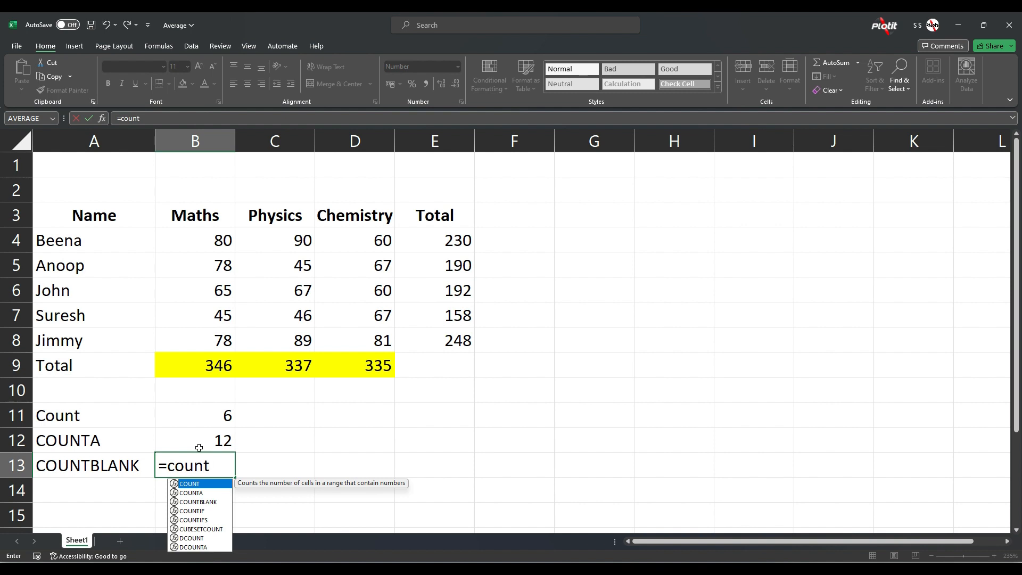
pyautogui.write('b')
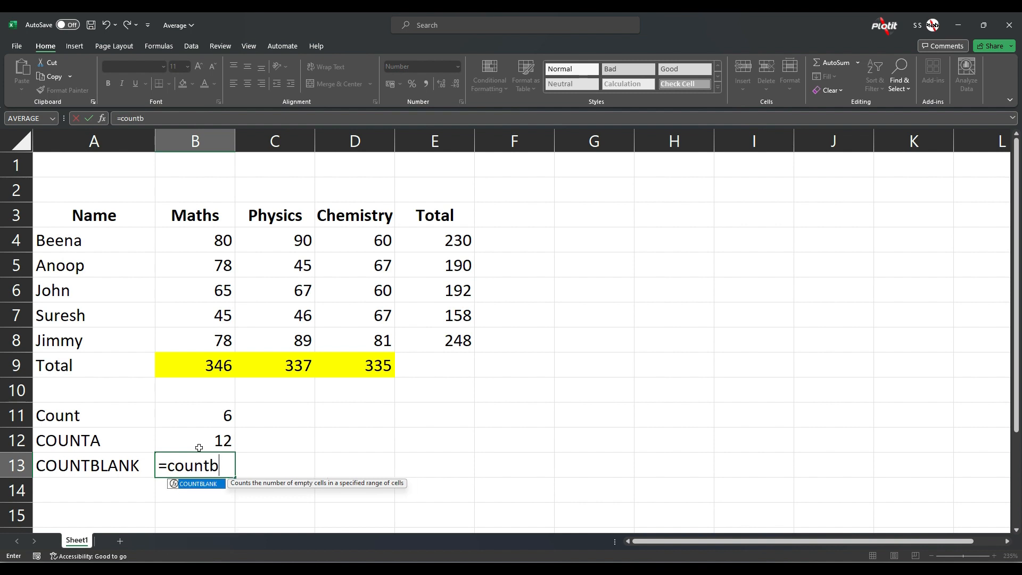
pyautogui.doubleClick(211, 486)
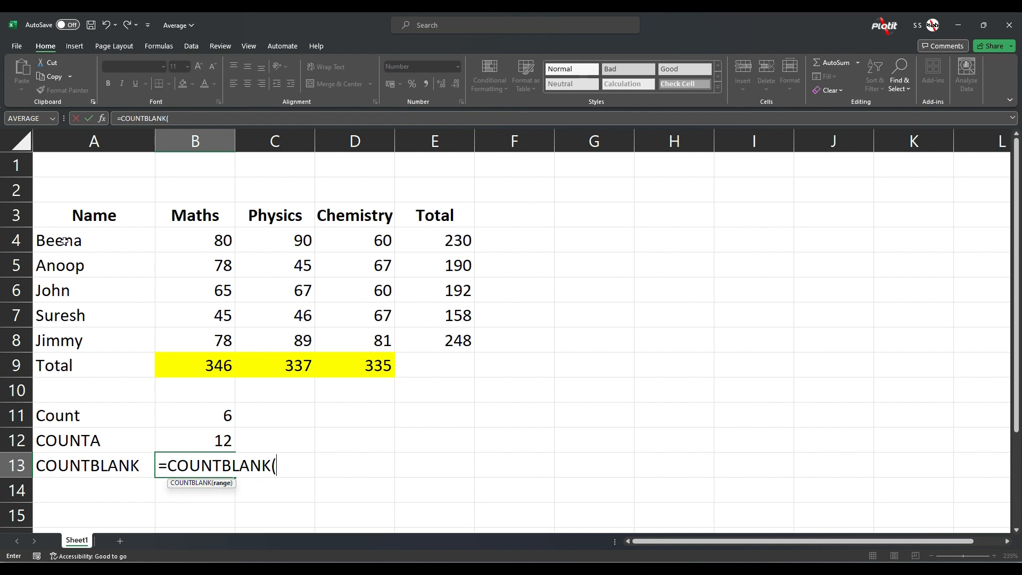
pyautogui.moveTo(61, 240); pyautogui.dragTo(200, 387)
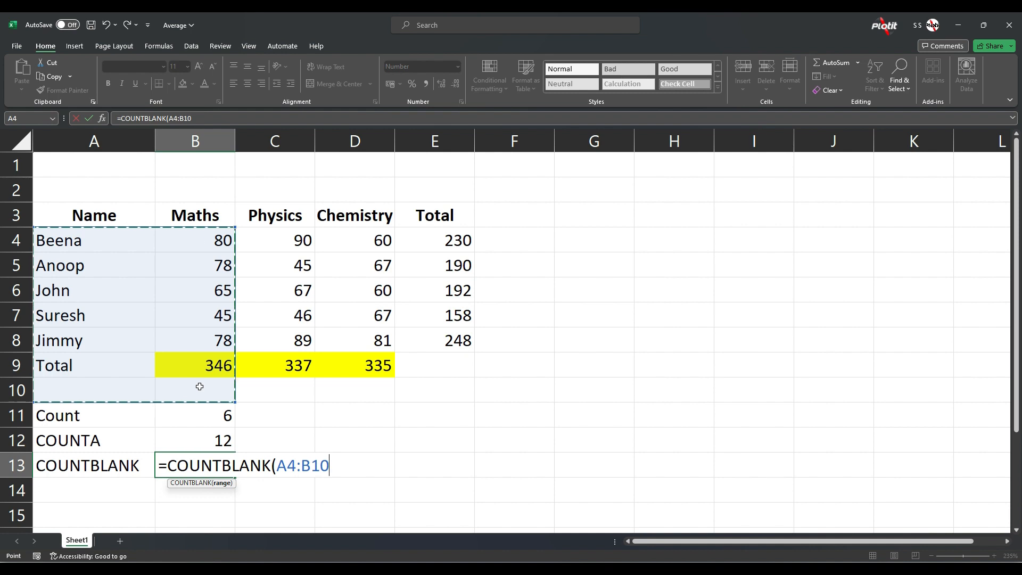
pyautogui.press('Return')
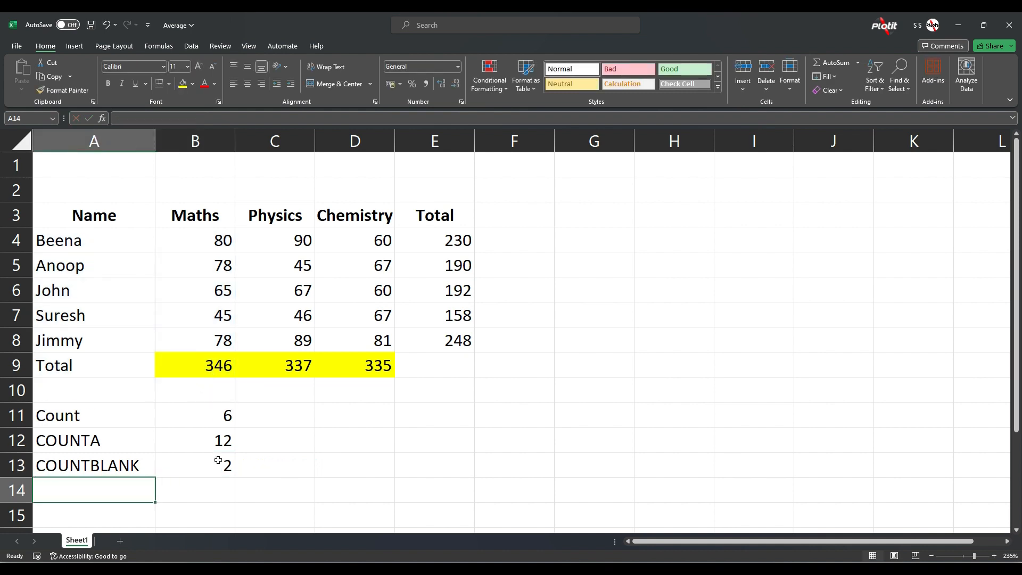
# Step: Check the COUNTBLANK result in B13 against the range A4:B10 and its empty cells A10 and B10
pyautogui.click(218, 461)
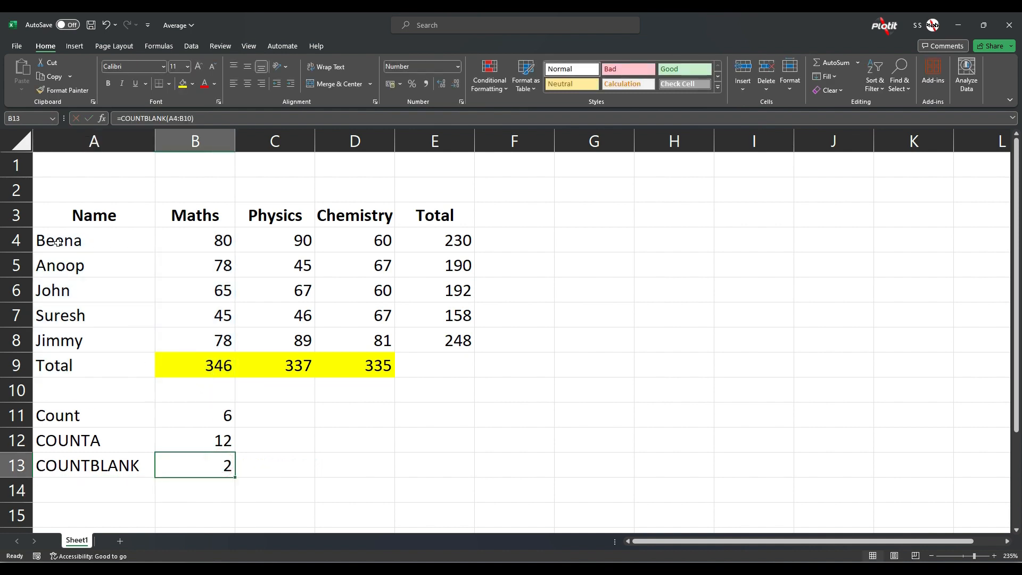
pyautogui.moveTo(58, 243); pyautogui.dragTo(213, 392)
pyautogui.click(217, 393)
pyautogui.click(117, 394)
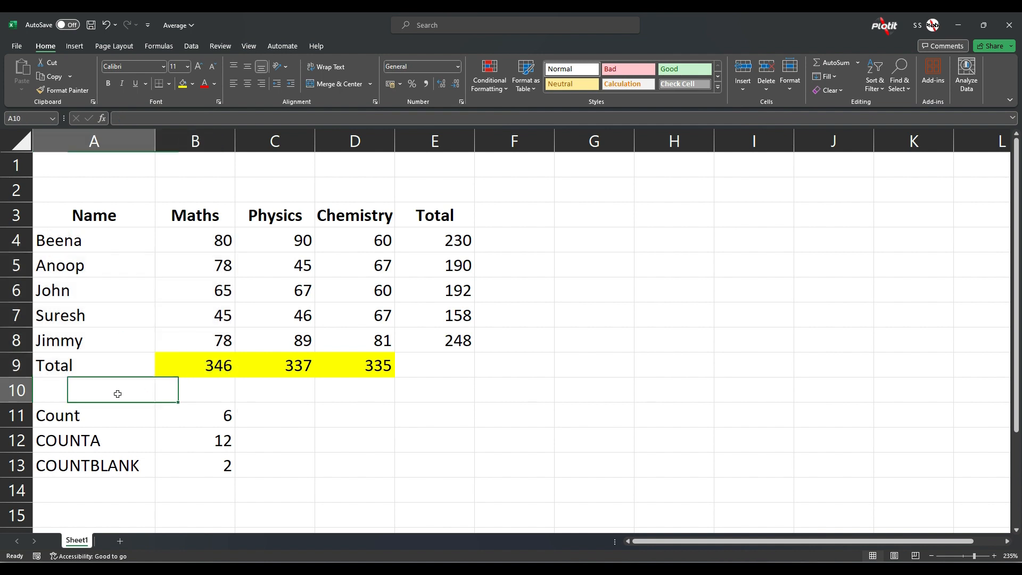
pyautogui.click(189, 393)
pyautogui.click(136, 390)
pyautogui.click(182, 390)
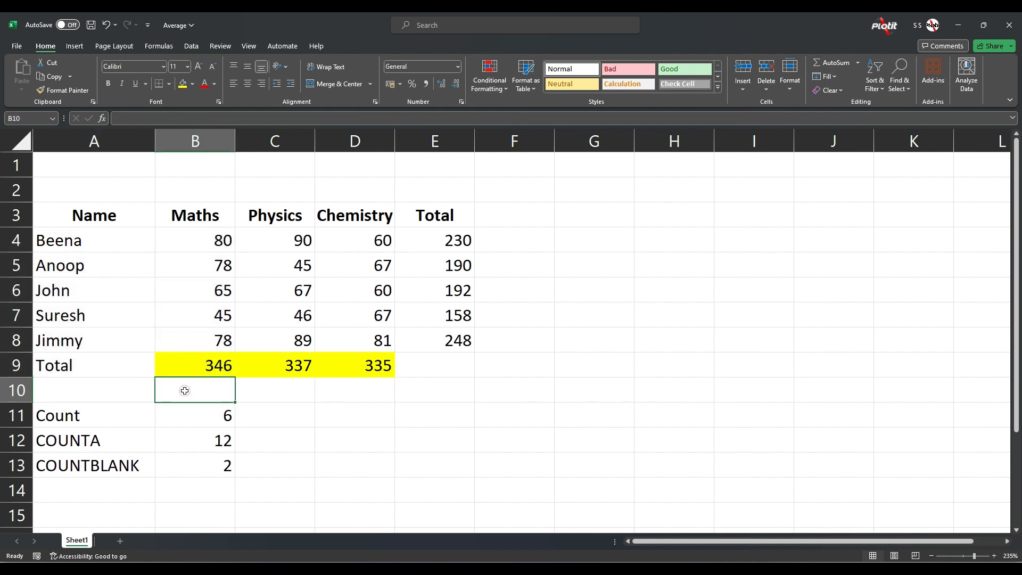
pyautogui.click(109, 387)
pyautogui.click(182, 390)
pyautogui.click(130, 391)
pyautogui.click(193, 392)
pyautogui.click(204, 467)
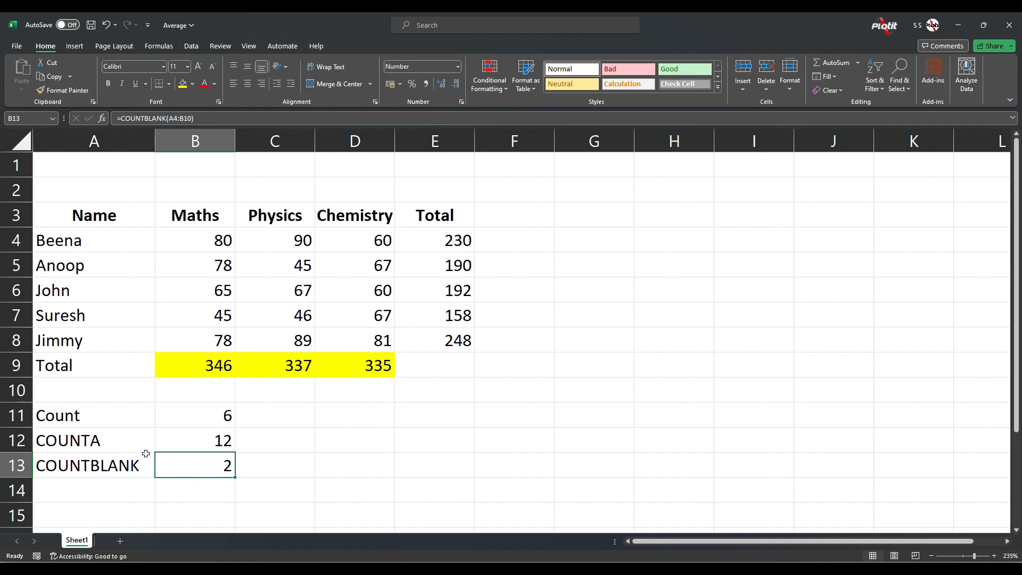
# Step: Compare the Count, COUNTA and COUNTBLANK rows, highlighting A4:B9 for COUNTA and A4:B10 for COUNTBLANK
pyautogui.click(126, 420)
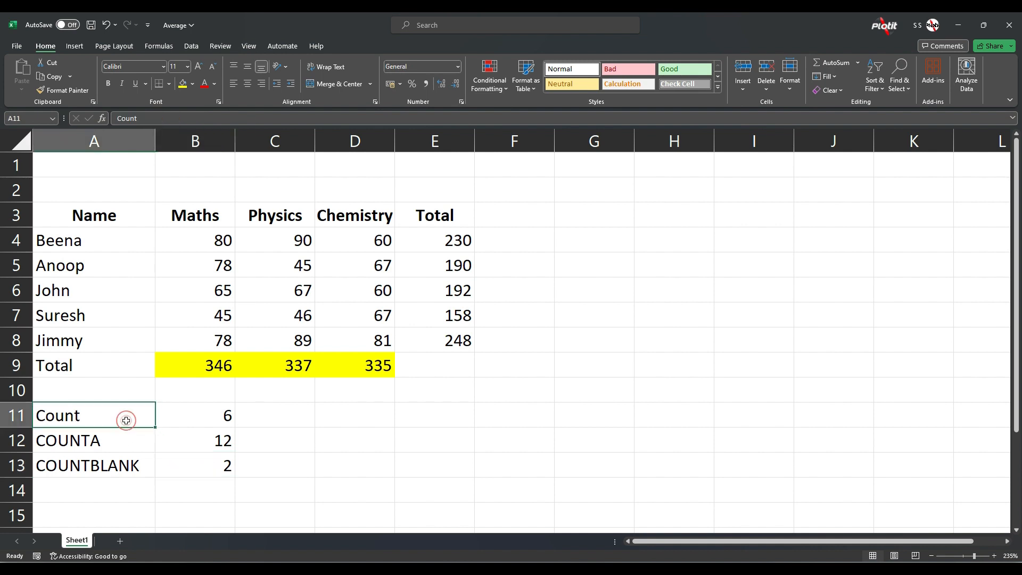
pyautogui.click(198, 417)
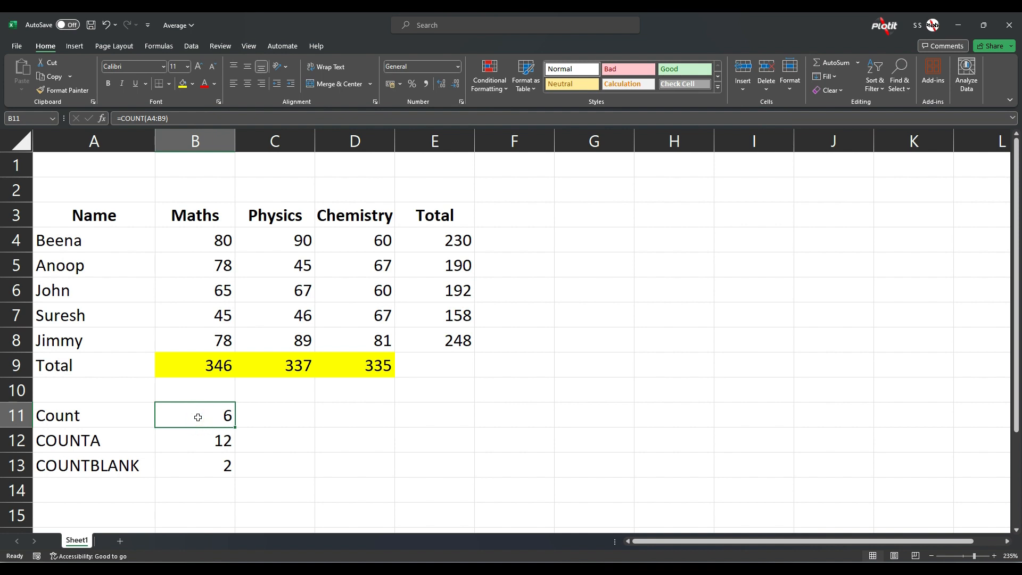
pyautogui.click(116, 441)
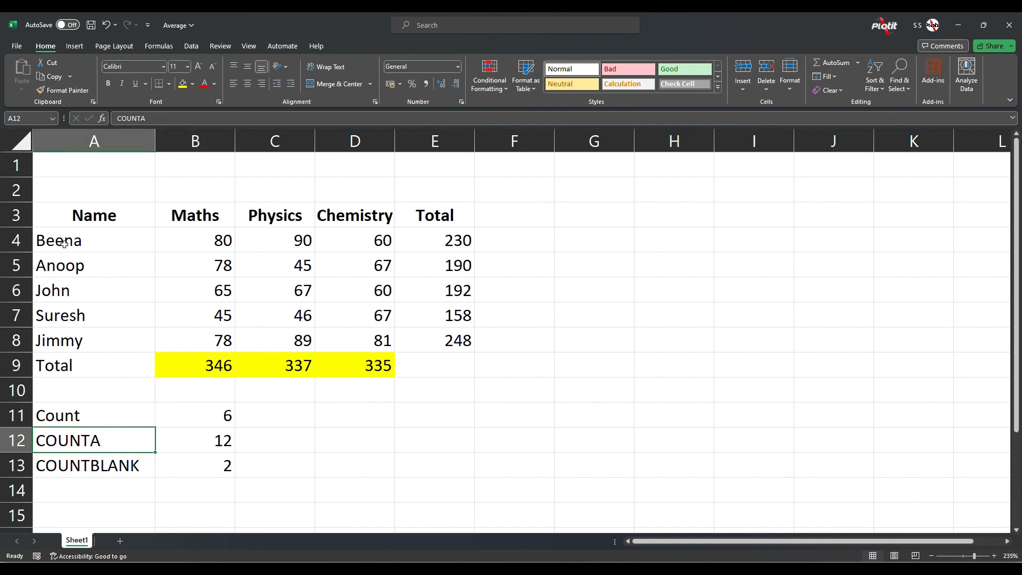
pyautogui.moveTo(65, 243); pyautogui.dragTo(197, 361)
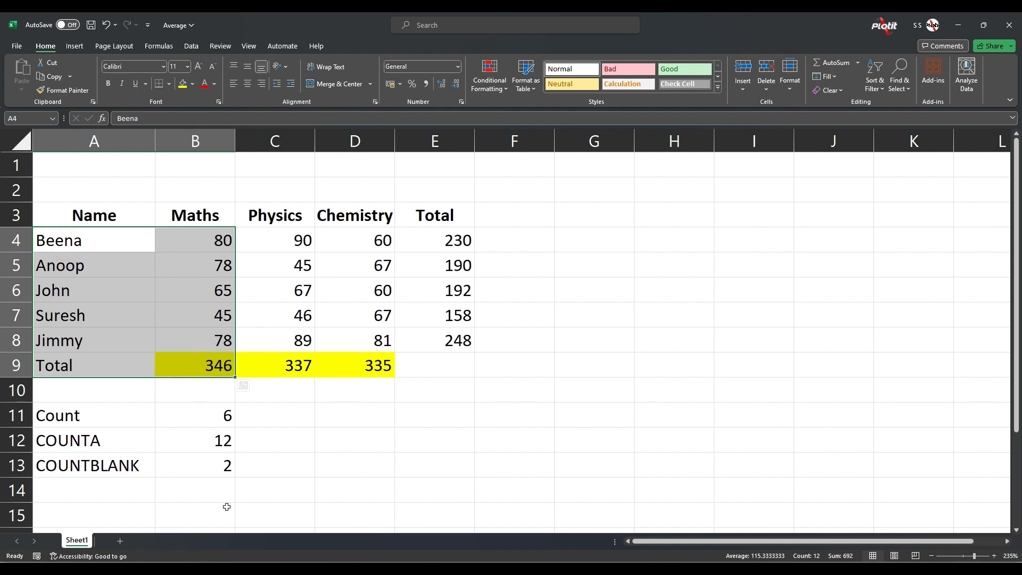
pyautogui.click(122, 468)
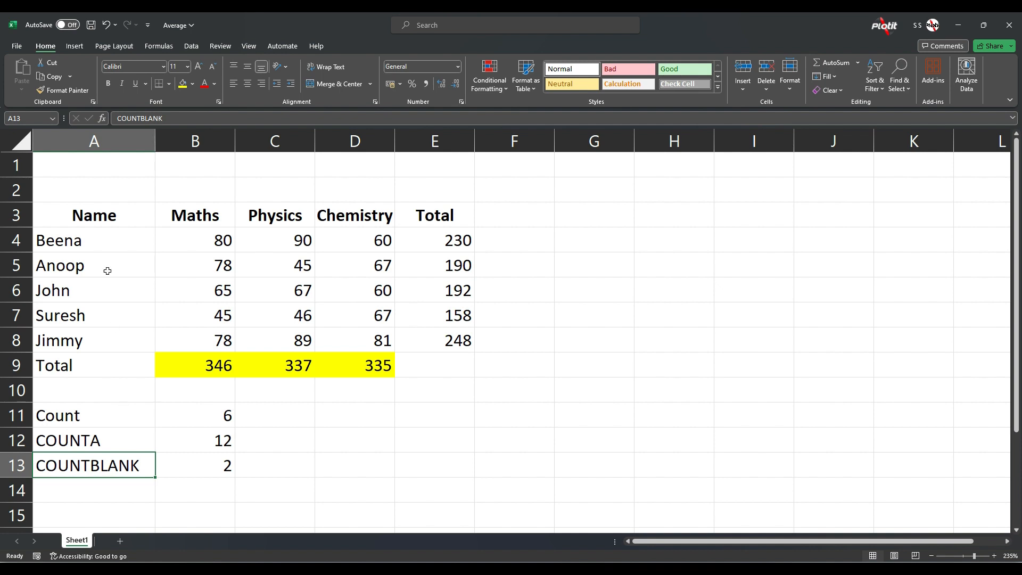
pyautogui.moveTo(60, 244); pyautogui.dragTo(229, 391)
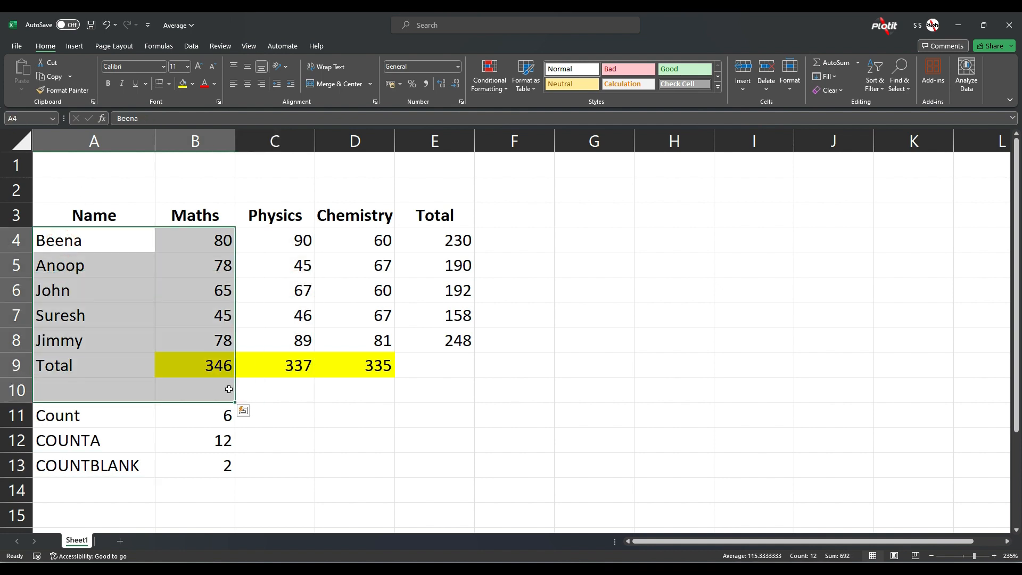
pyautogui.click(219, 468)
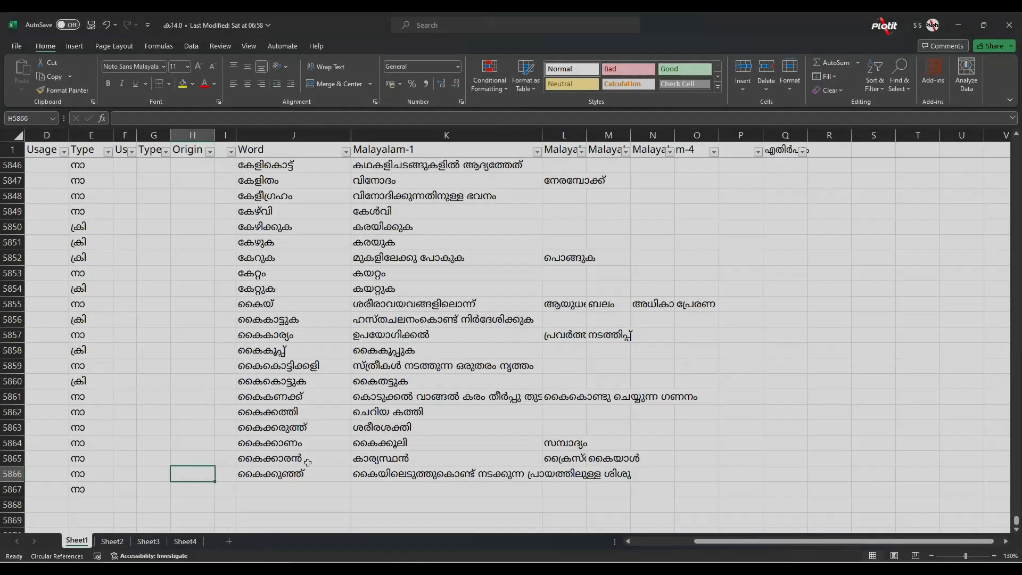
# Step: Enter =COUNTA(J:J) in cell U2 to count the entries in the Word column, and clear the cell after viewing the result
pyautogui.click(308, 462)
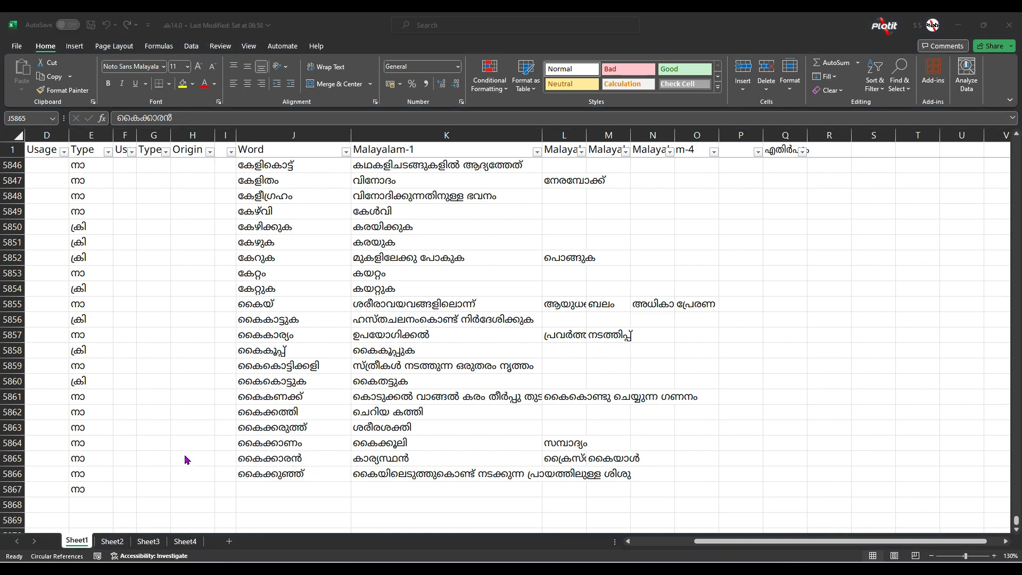
pyautogui.keyDown('ctrl'); pyautogui.scroll(-2, 454, 408); pyautogui.keyUp('ctrl')
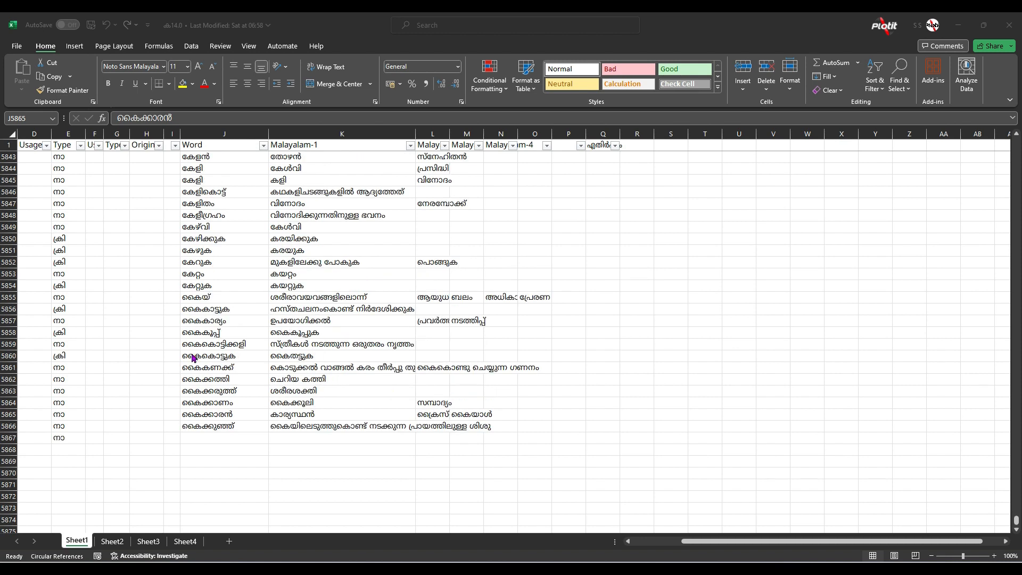
pyautogui.click(206, 426)
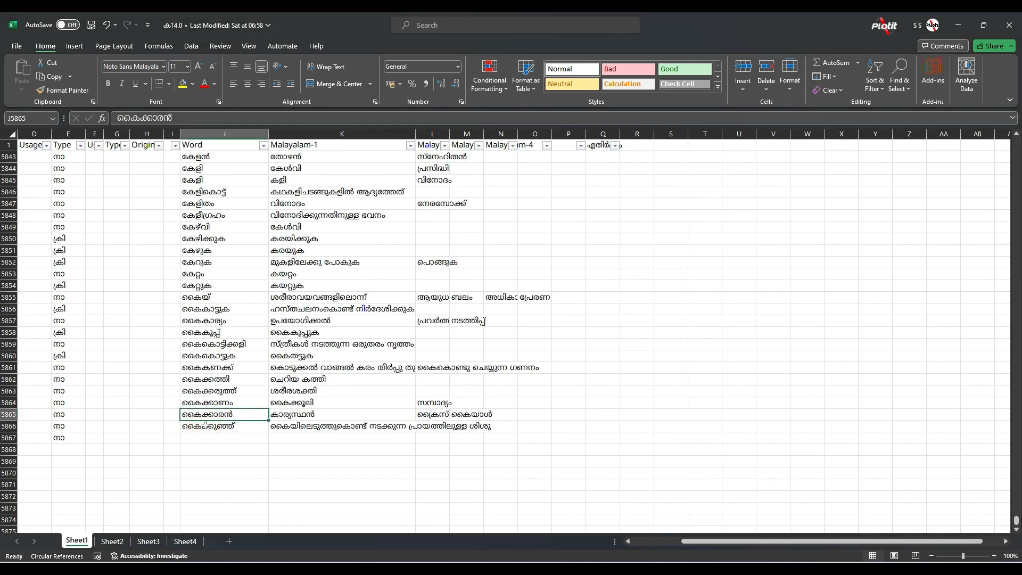
pyautogui.hotkey('ctrl', 'Up')
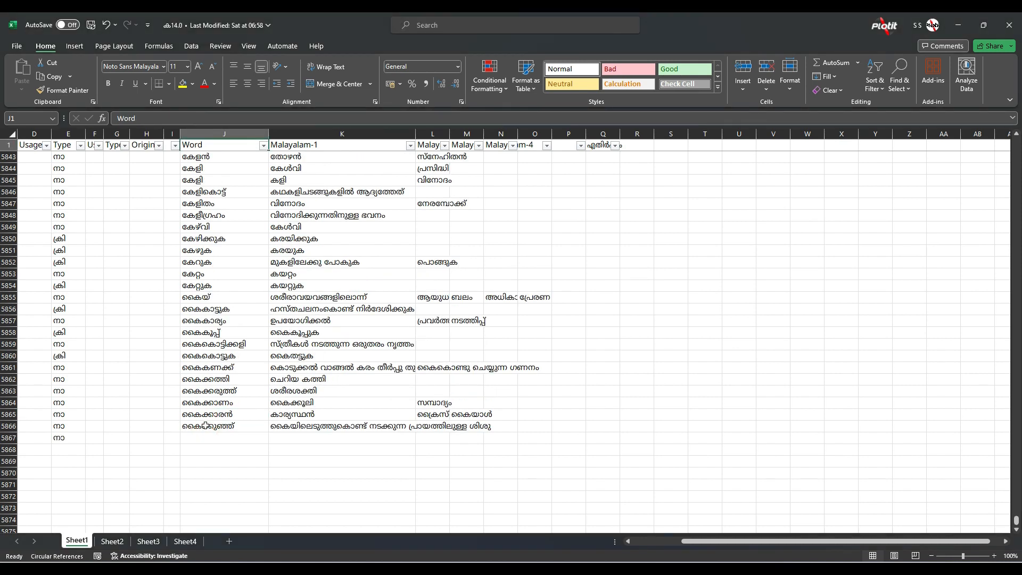
pyautogui.press('Right')
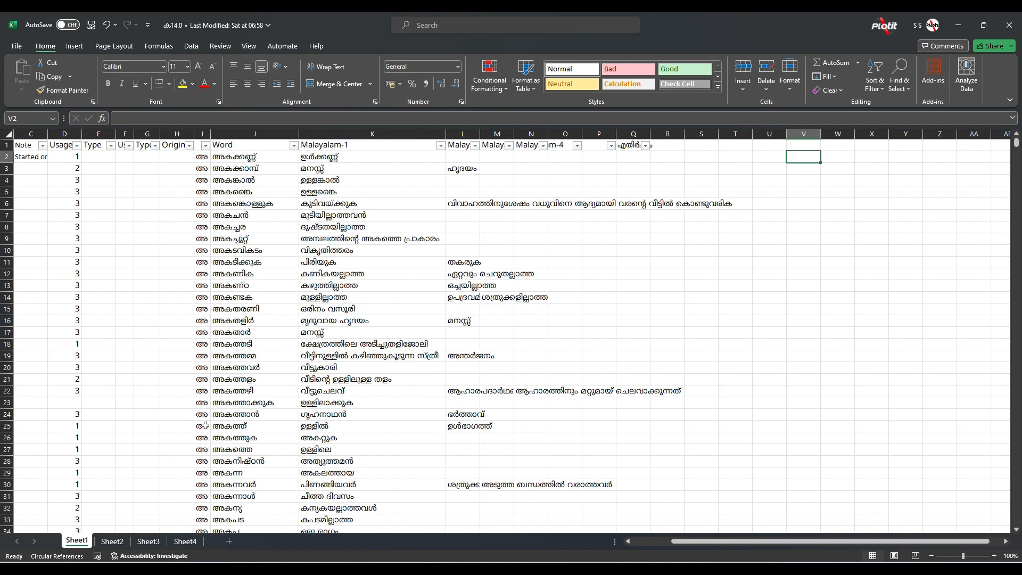
pyautogui.press('Left')
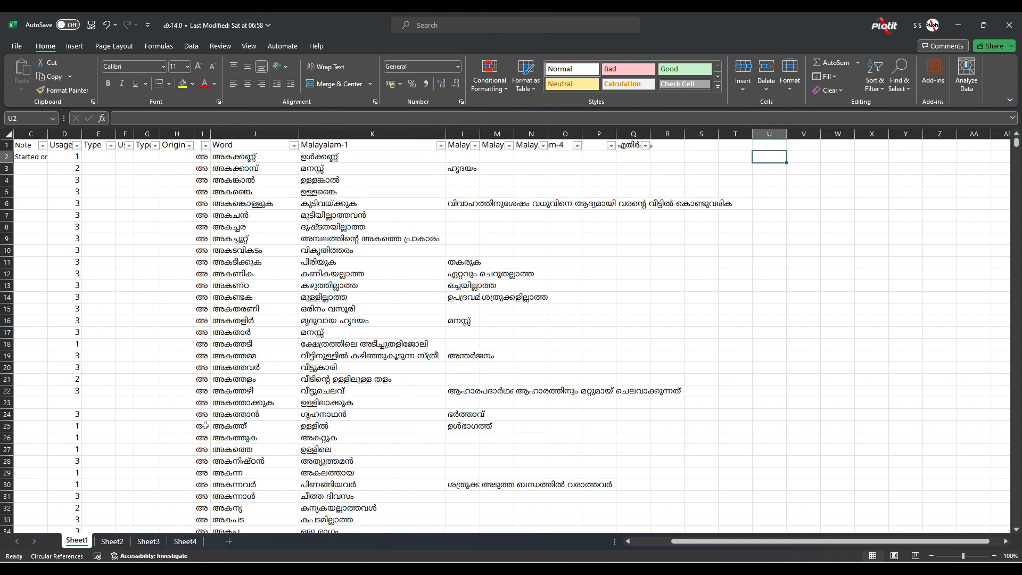
pyautogui.write('=')
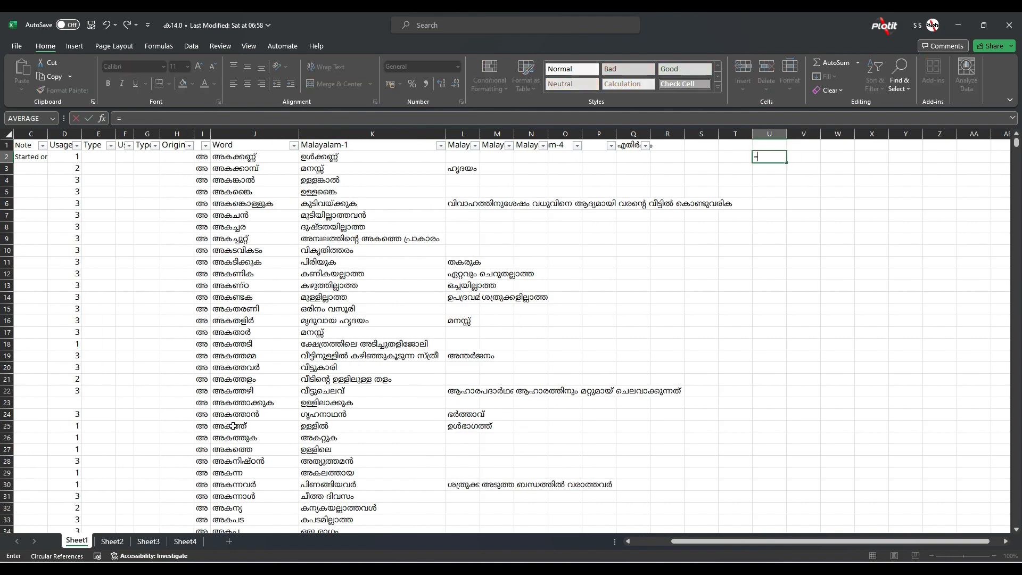
pyautogui.write('counta')
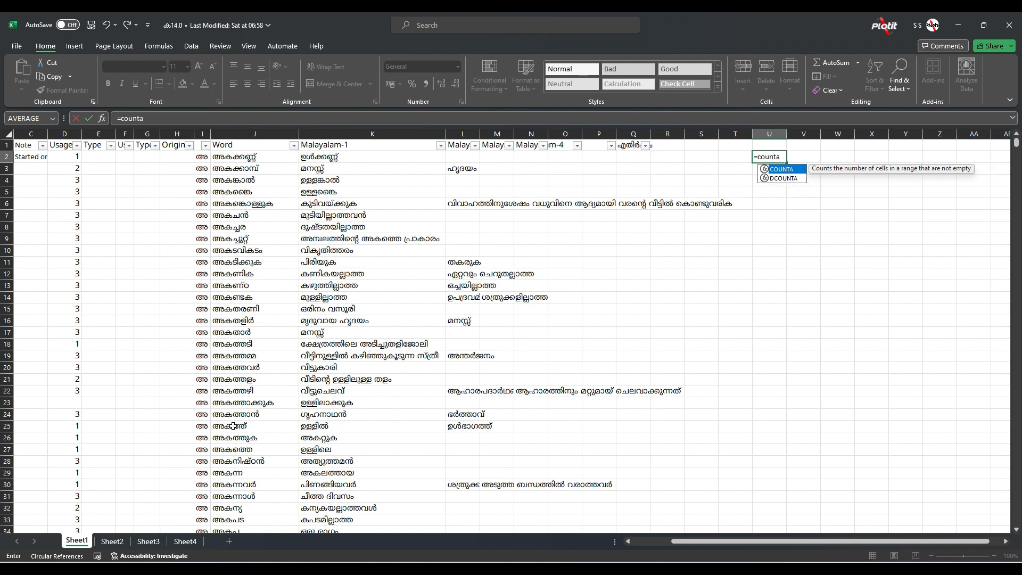
pyautogui.press('Tab')
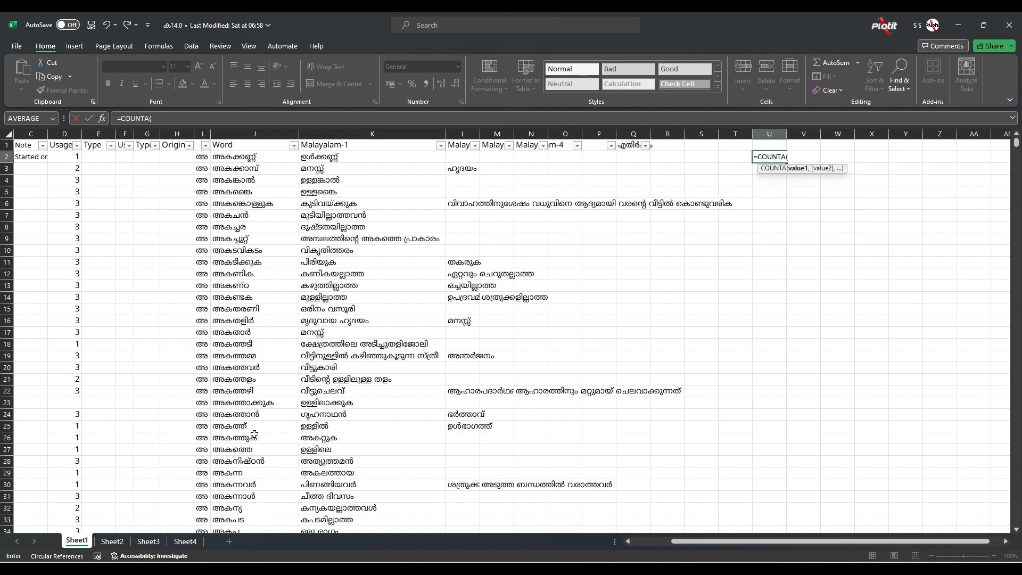
pyautogui.click(248, 134)
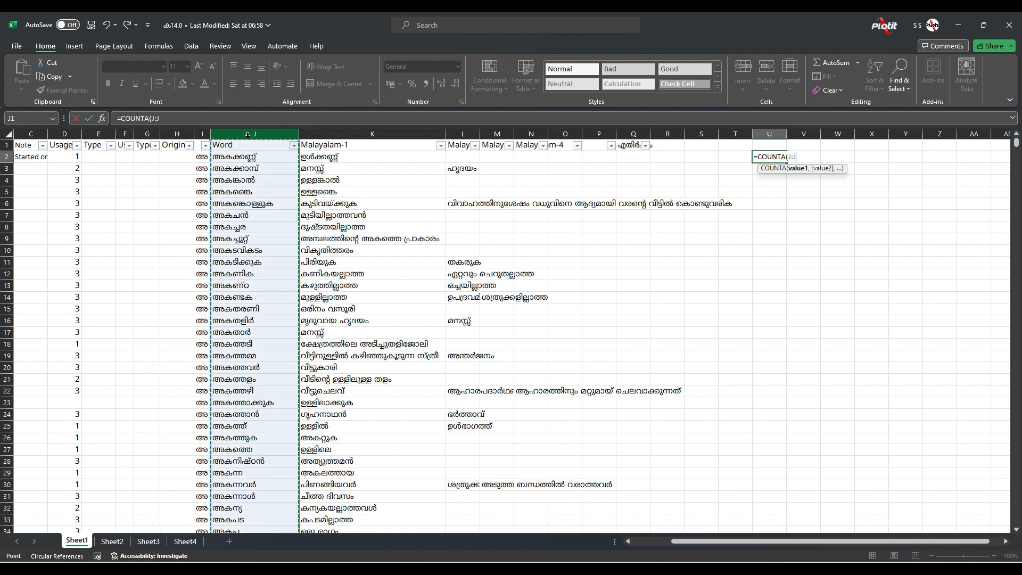
pyautogui.write(')')
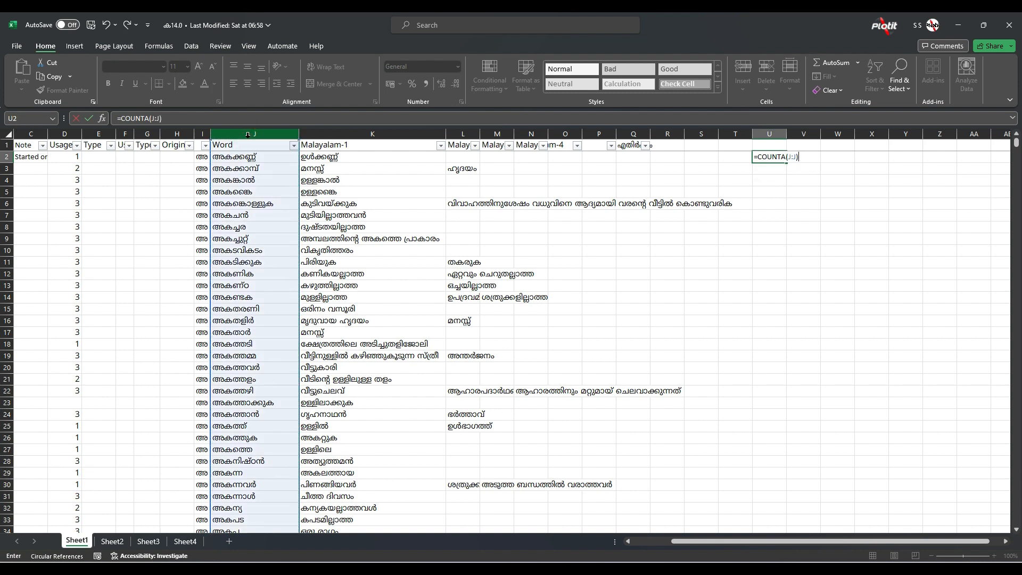
pyautogui.press('Return')
pyautogui.press('Up')
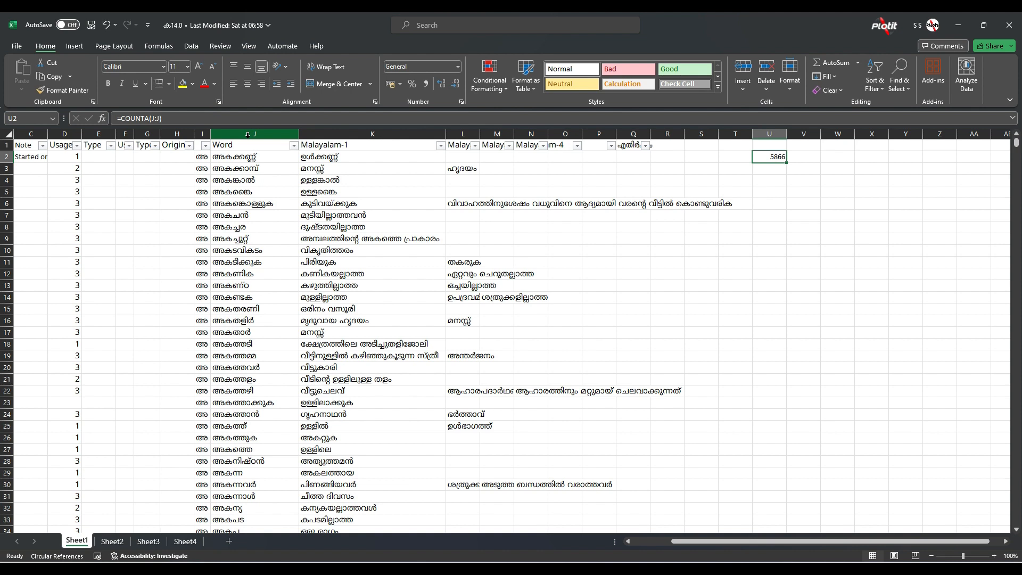
pyautogui.press('Delete')
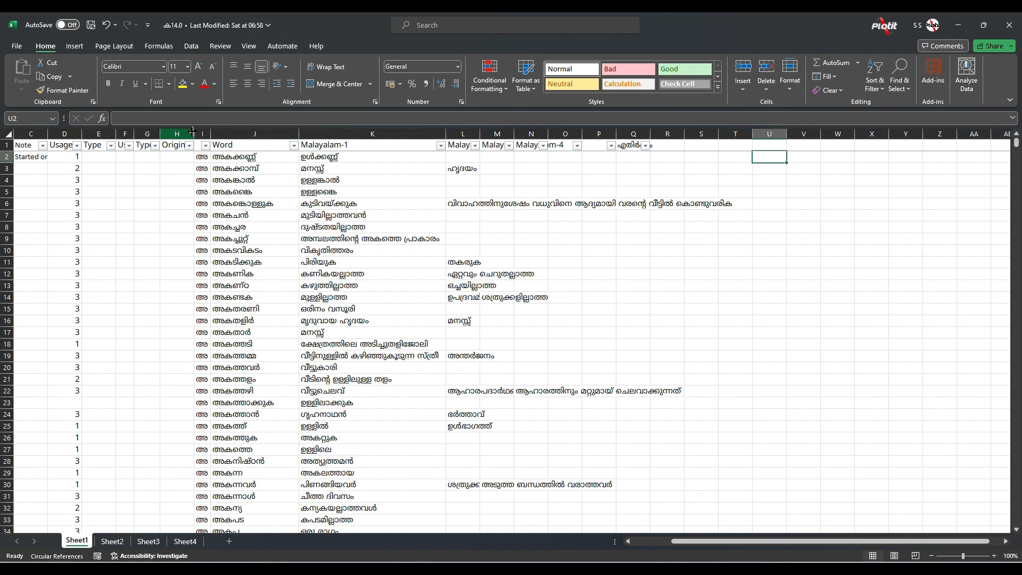
# Step: Select the entire Word column J to check its count in the status bar, and open the status bar's customization options
pyautogui.click(242, 134)
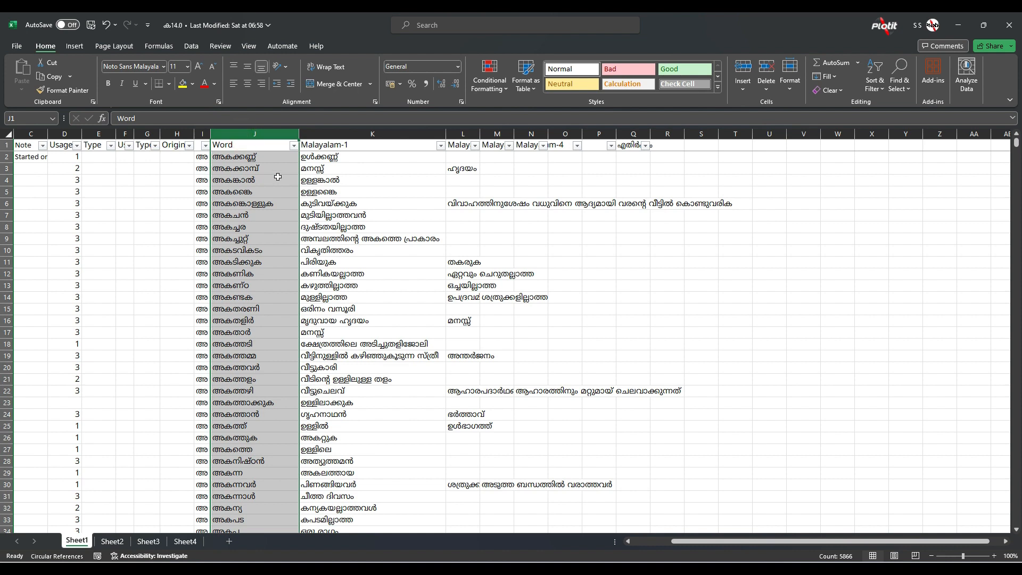
pyautogui.hotkey('ctrl', '2')
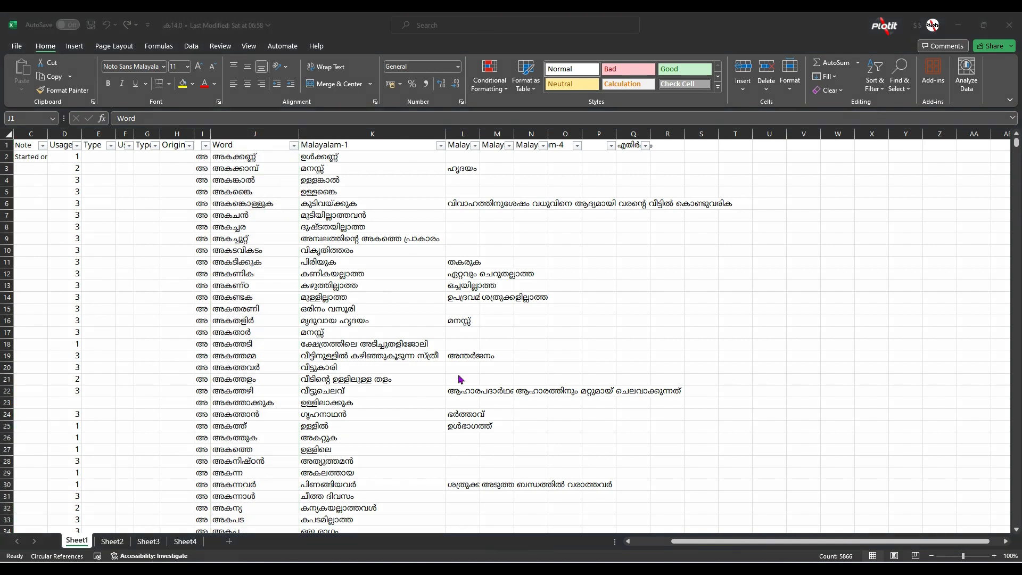
pyautogui.moveTo(464, 335)
pyautogui.mouseDown()
pyautogui.moveTo(813, 524)
pyautogui.moveTo(816, 548)
pyautogui.mouseUp()
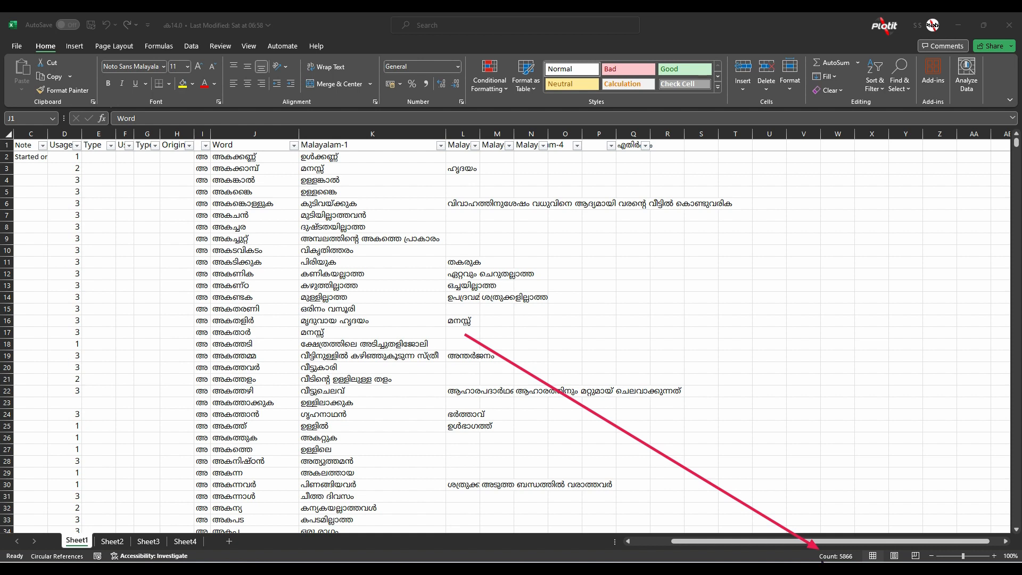
pyautogui.rightClick(787, 559)
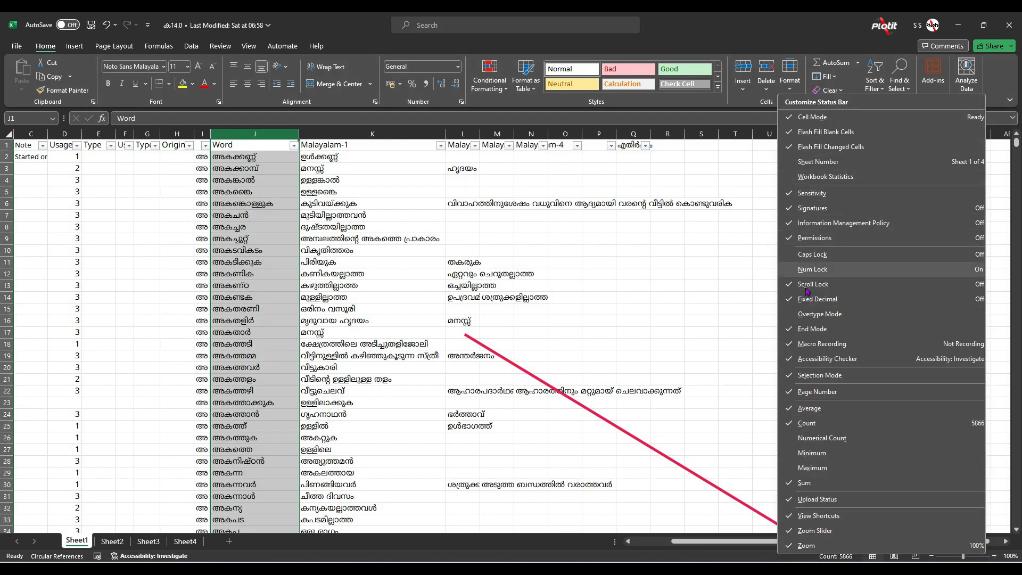